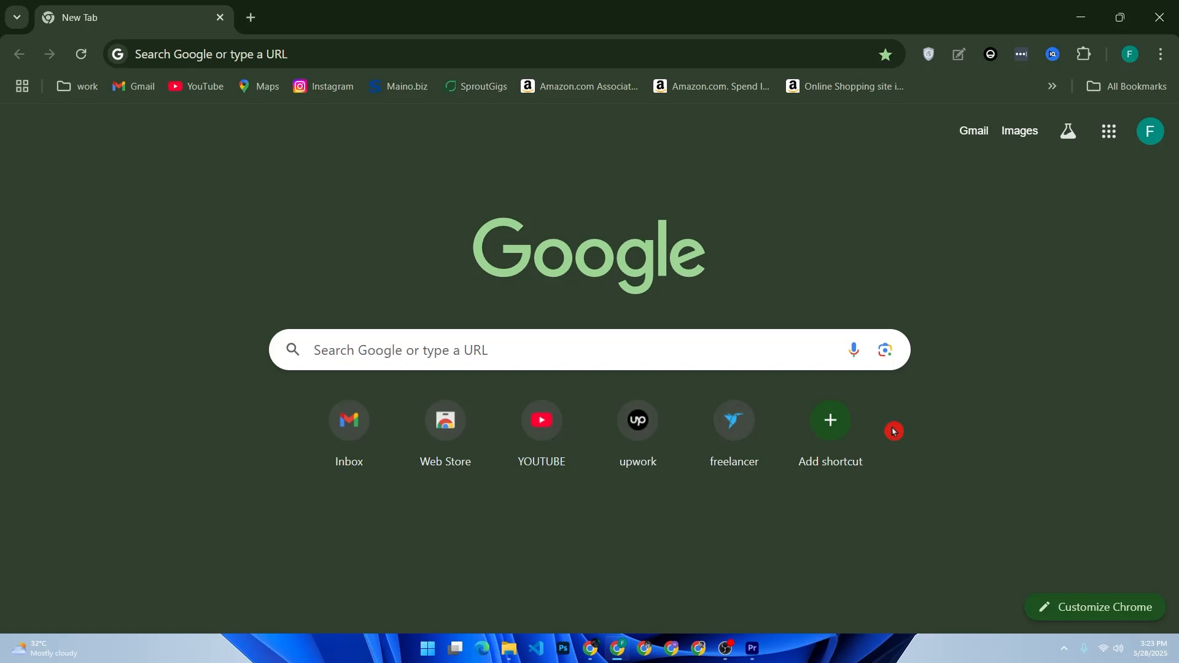
- Open the canva.com website from the new browser page
click(615, 355)
text(canva.cm)
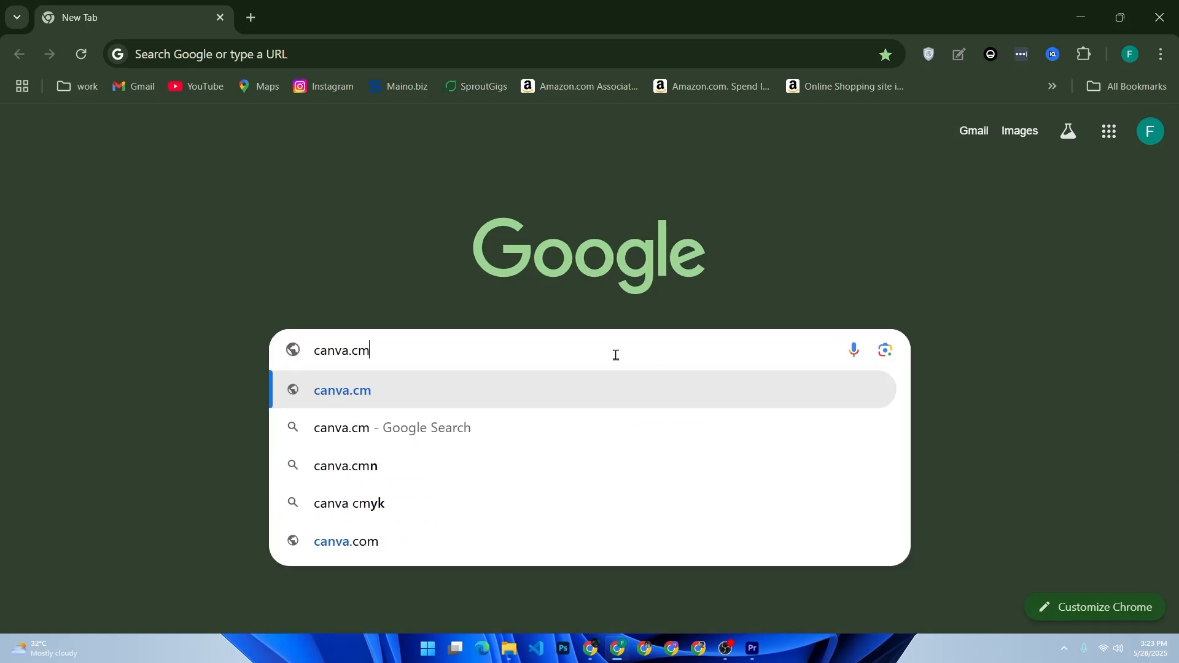
key(BackSpace)
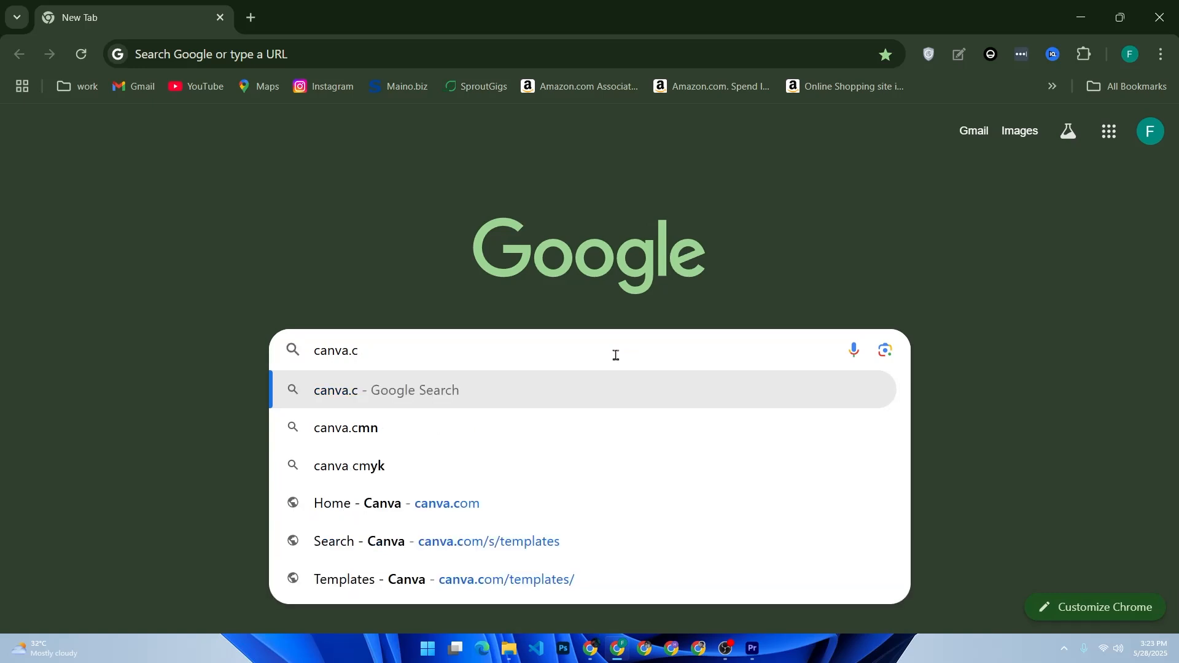
text(om)
key(Return)
click(616, 358)
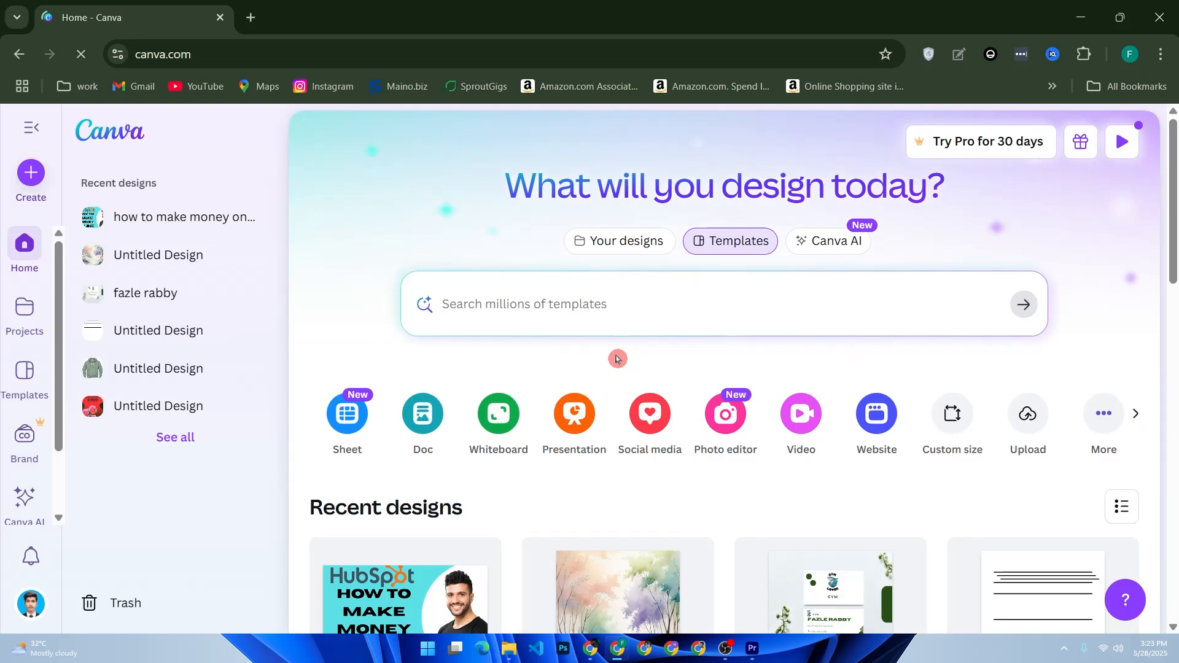
- Search the Canva templates for "logo"
click(582, 305)
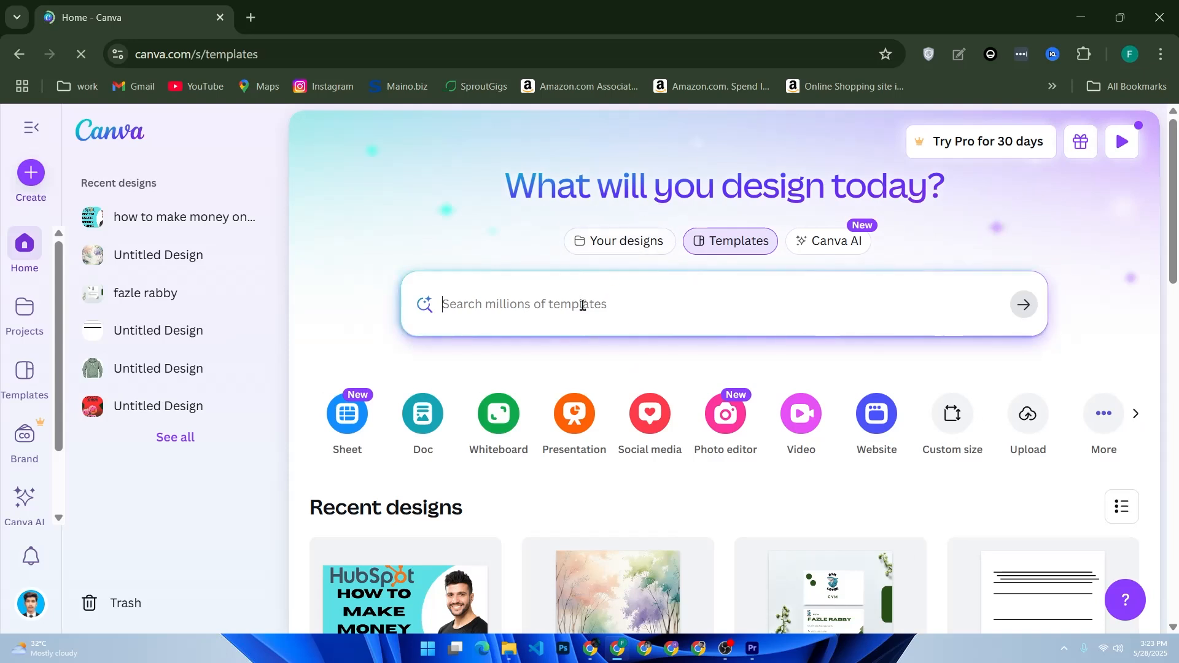
text(logo)
key(Return)
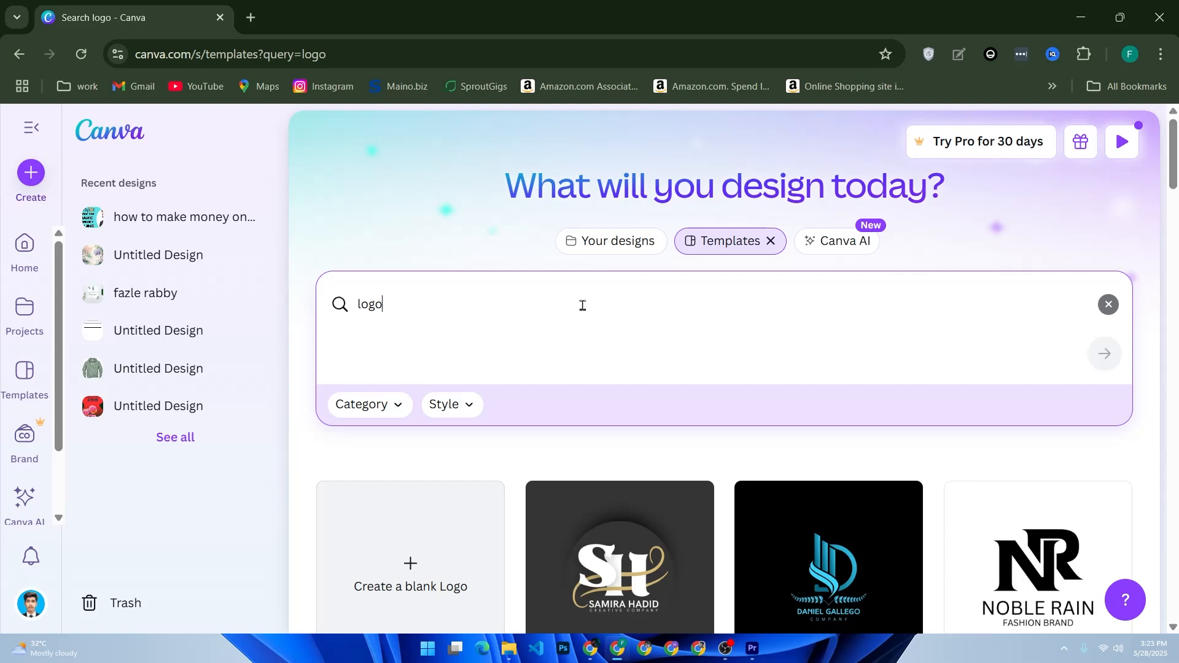
- Choose the black "GD Creative Studio" template from the logo results and open it for customizing
scroll(686, 391, down, 5)
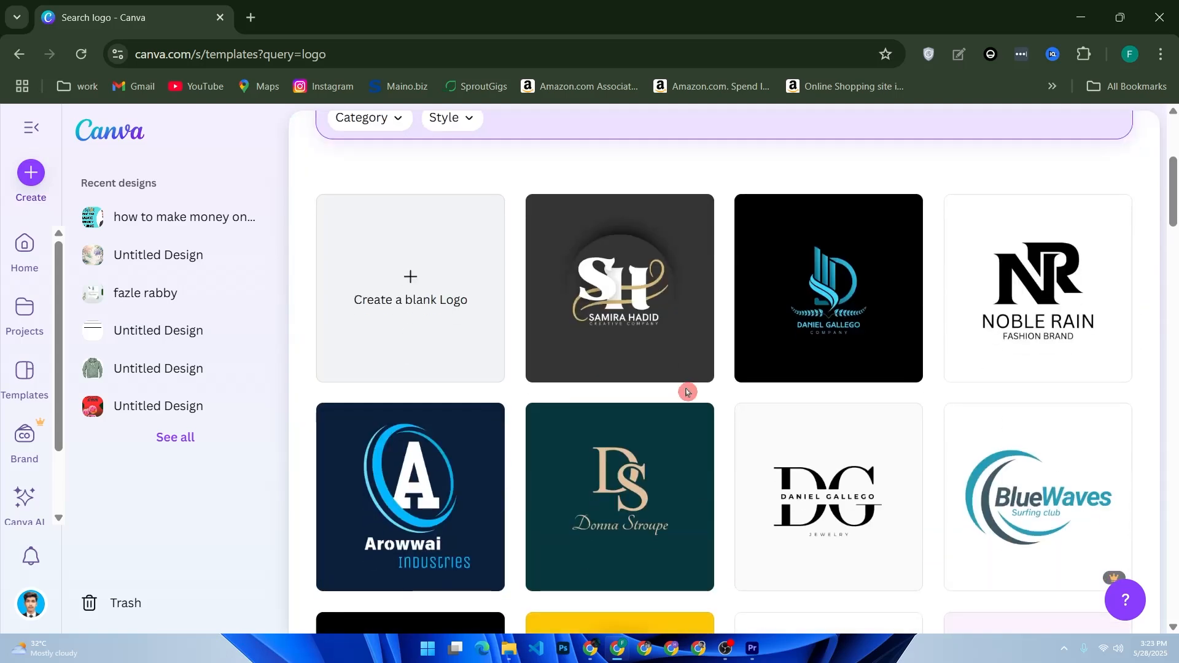
scroll(688, 391, down, 2)
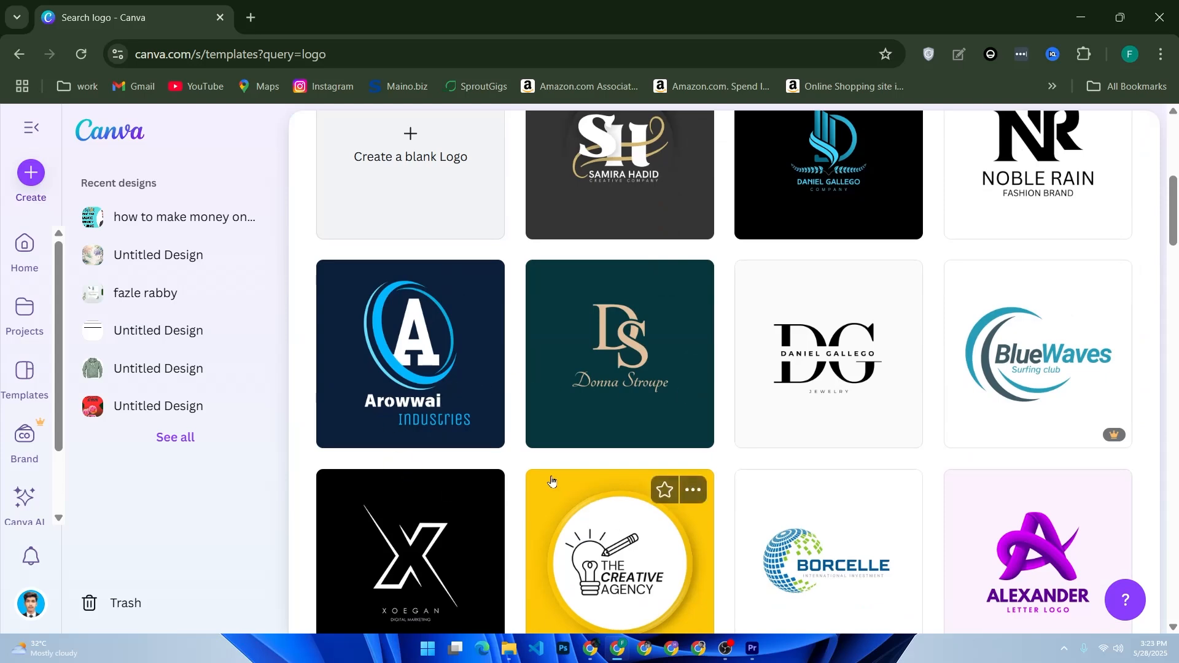
scroll(565, 485, down, 2)
scroll(569, 470, down, 2)
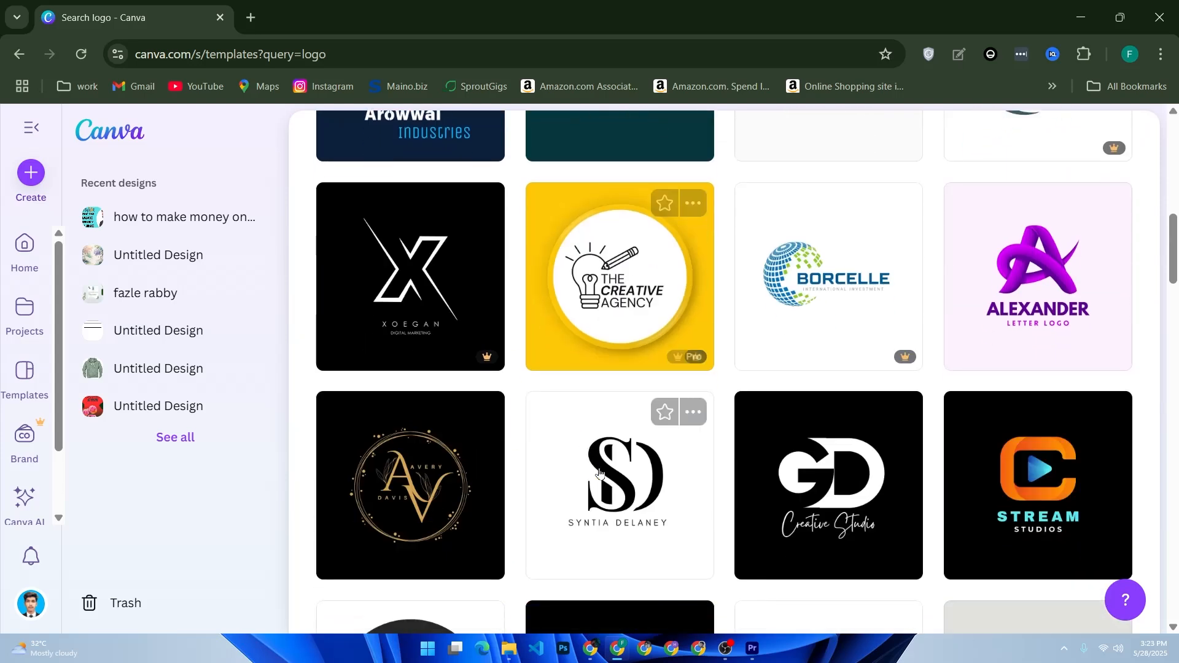
click(772, 496)
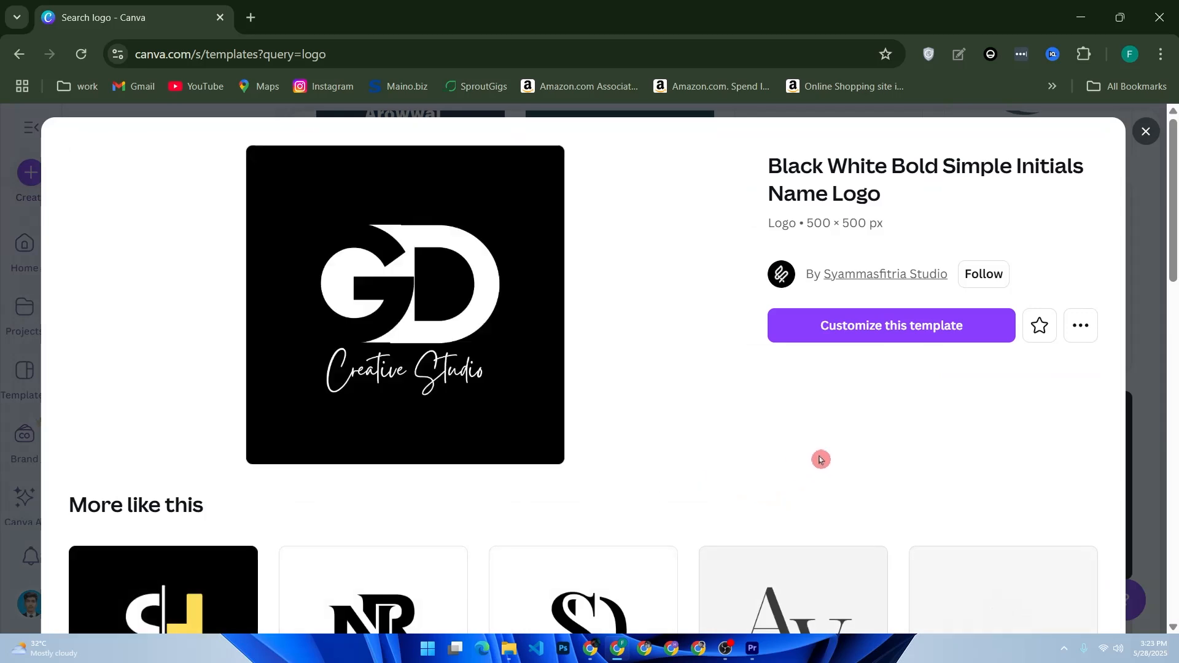
click(848, 337)
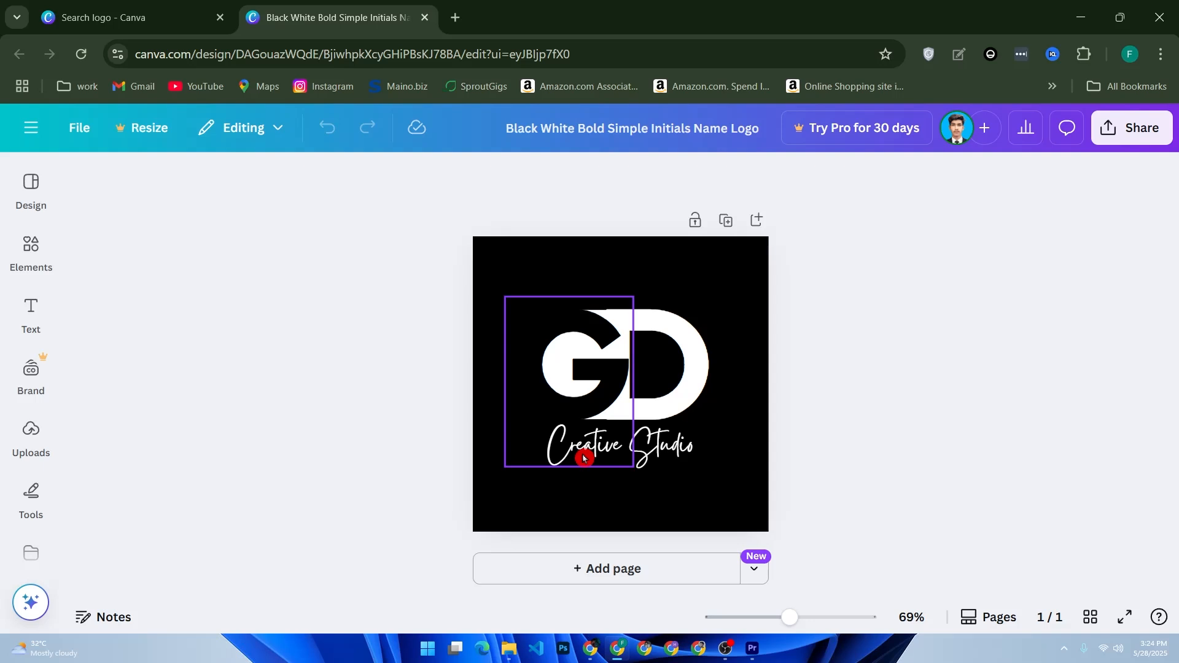
- Try replacing the letter G in the logo with F, and undo the change
click(576, 369)
click(586, 371)
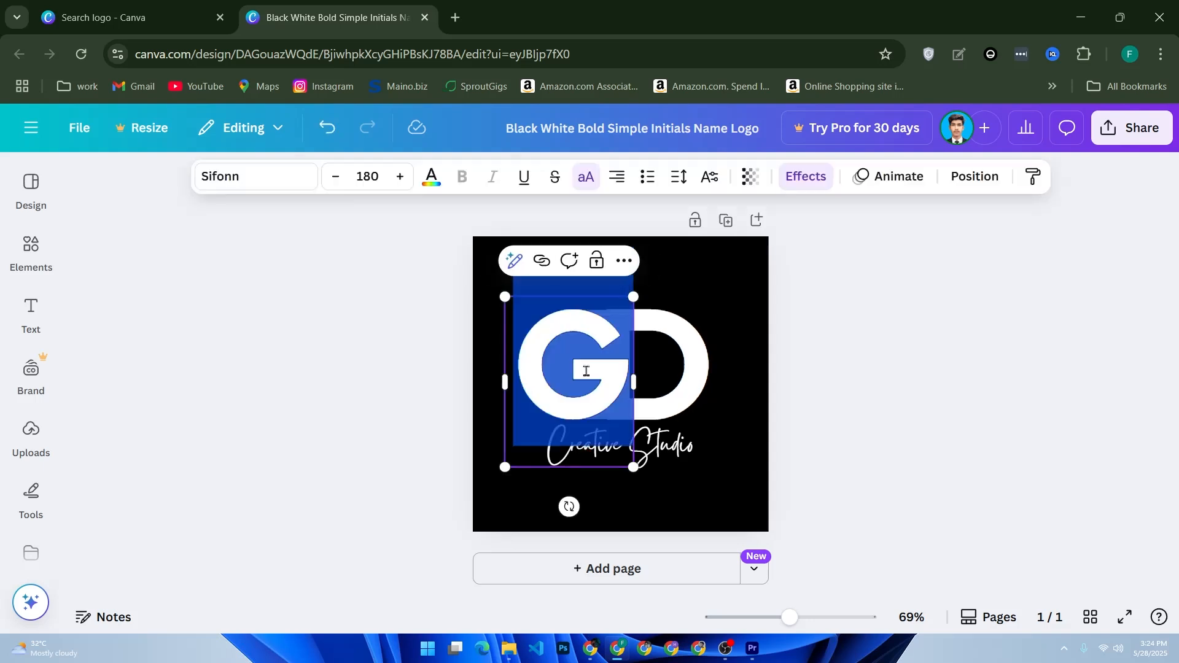
text(F)
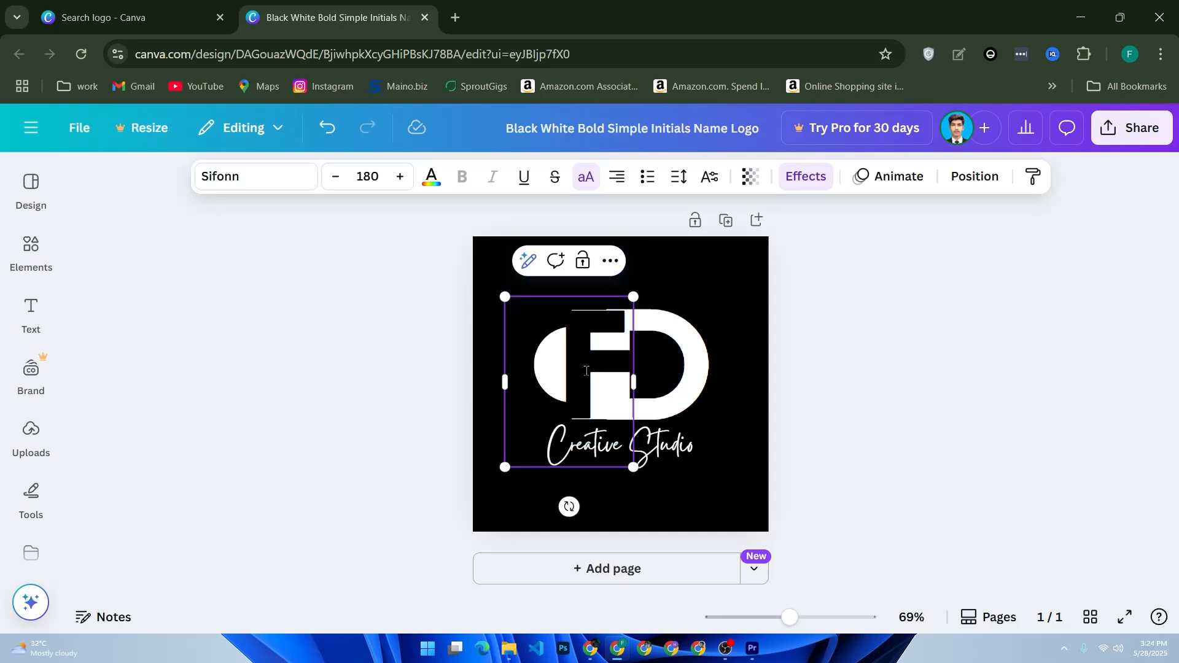
key(ctrl+a)
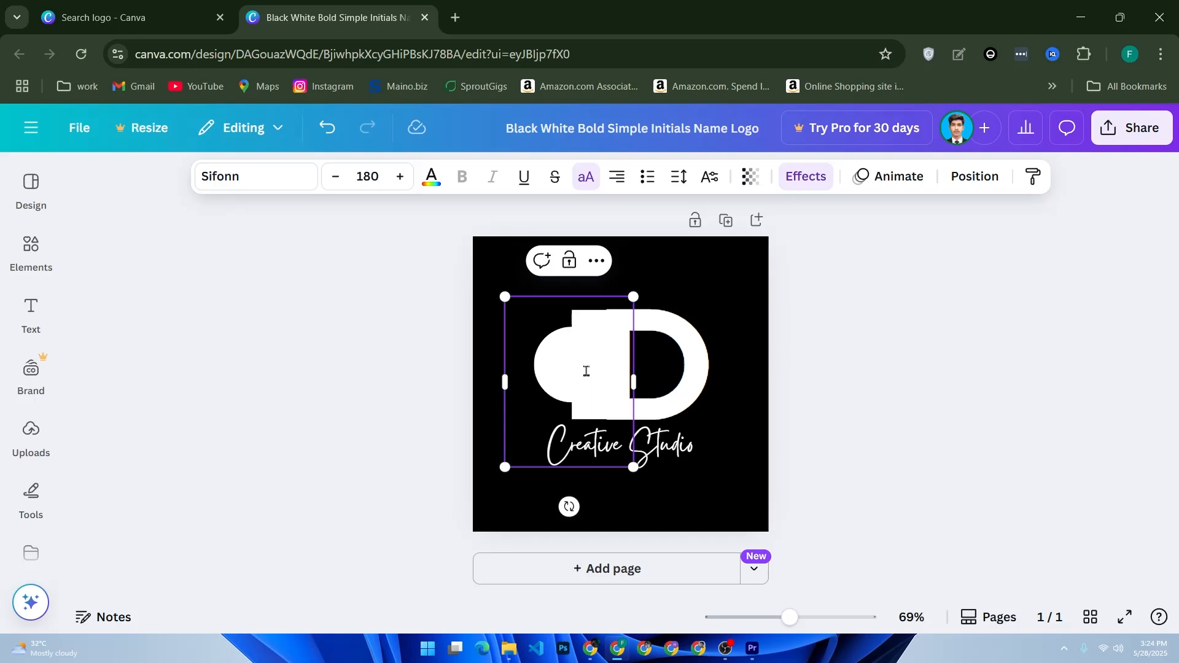
key(ctrl+z)
key(ctrl+z)
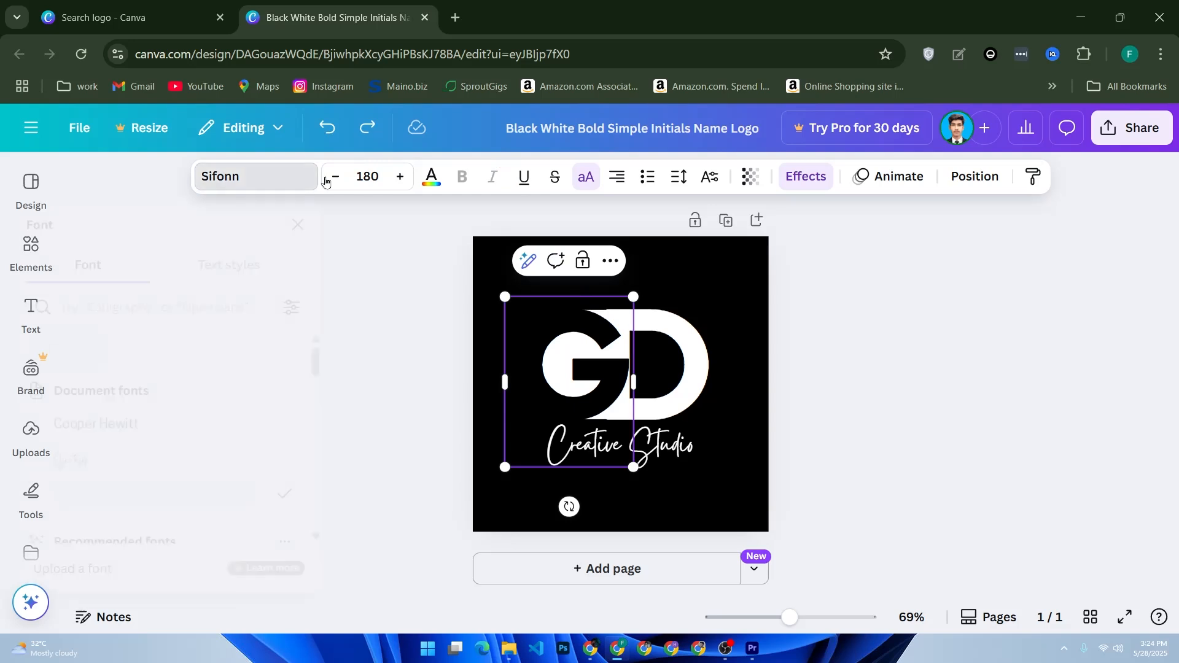
- Examine the available fonts and text colors for the letter G in the logo
click(273, 177)
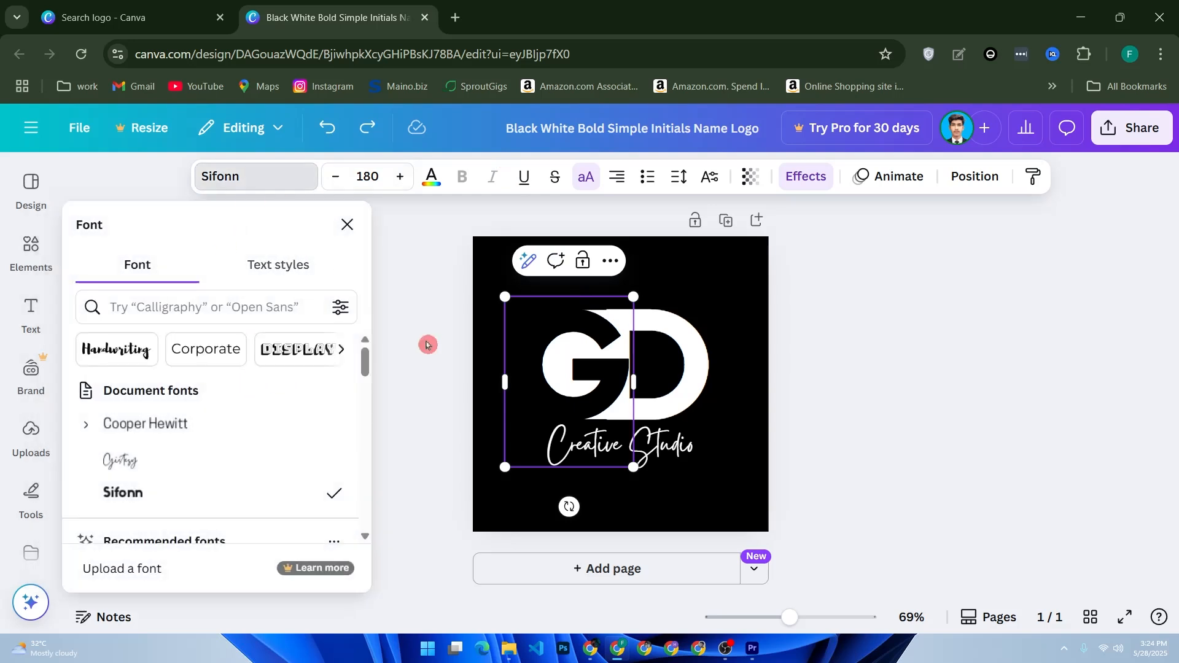
click(412, 335)
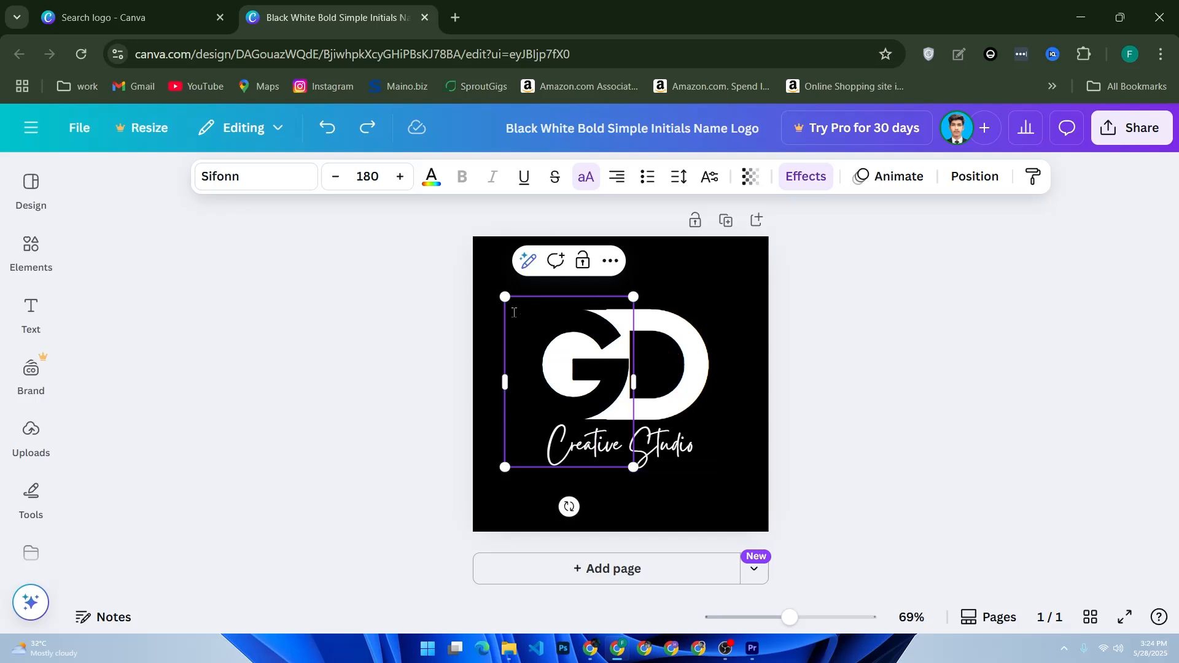
click(430, 180)
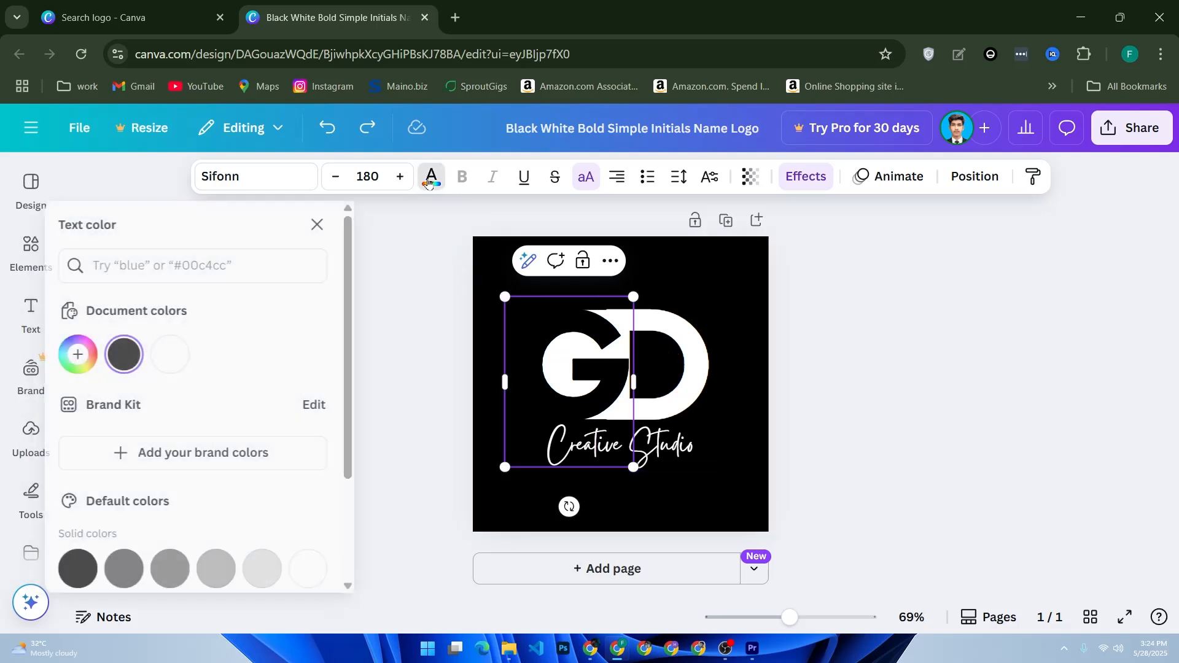
scroll(305, 314, down, 2)
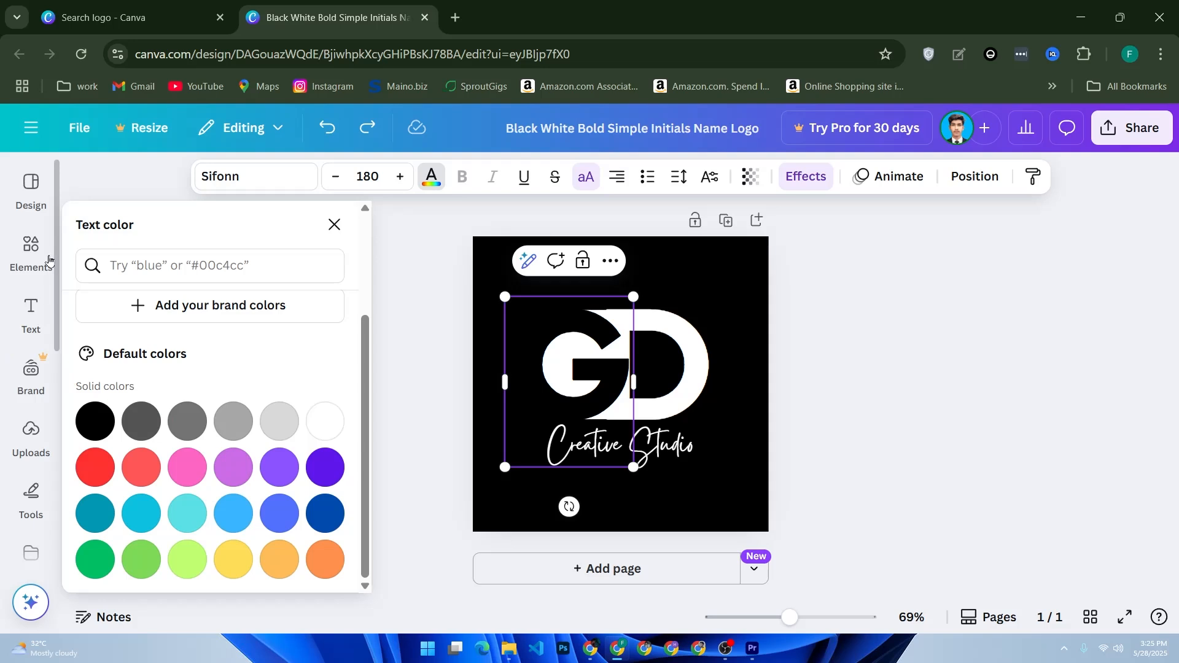
- Search the design elements for "camera"
click(52, 251)
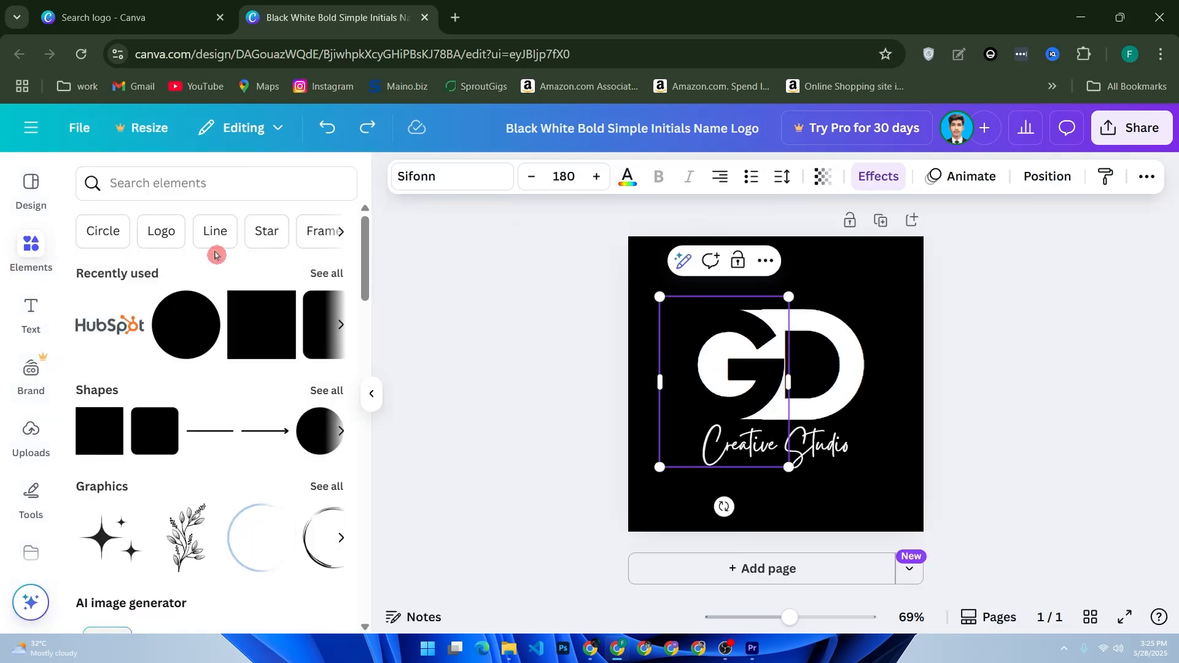
click(185, 182)
text(camera)
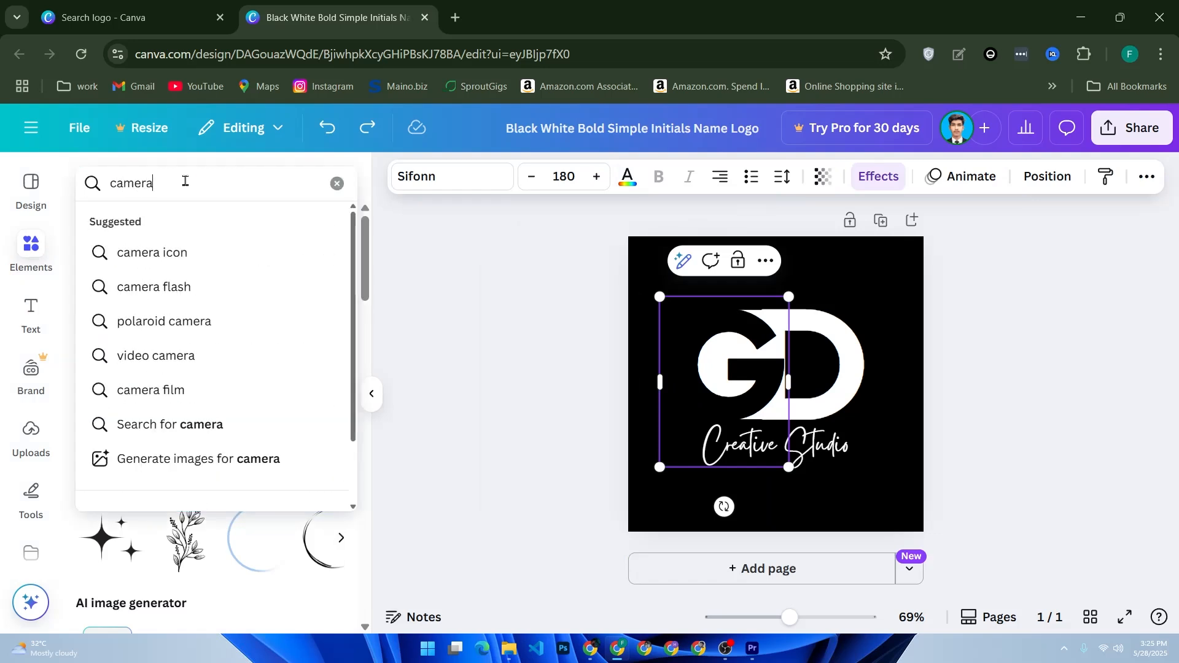
key(Return)
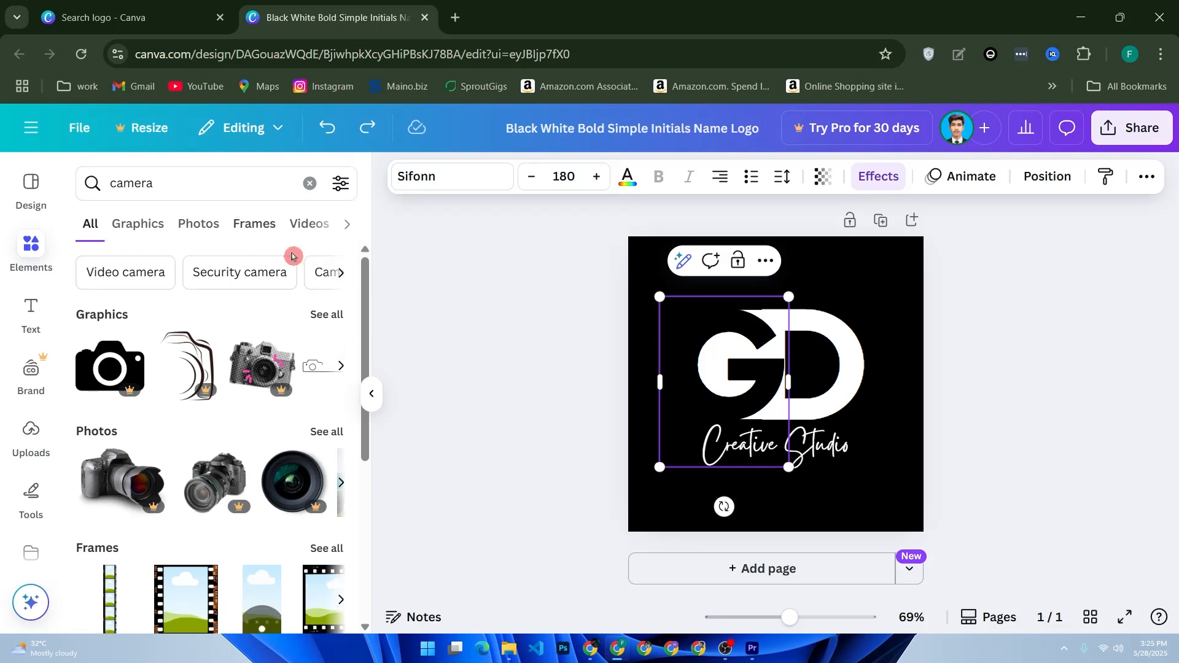
- Add the outlined front-view camera graphic to the upper right of the logo canvas and shrink it to about 60% of its size
click(342, 366)
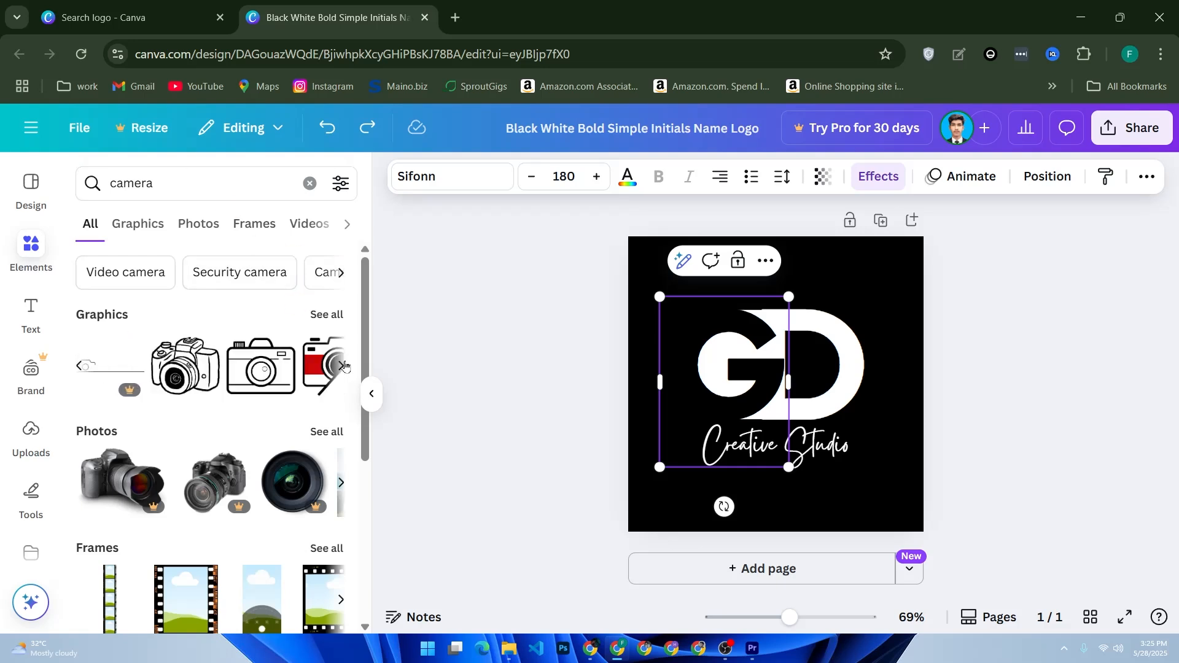
drag(242, 378, 817, 253)
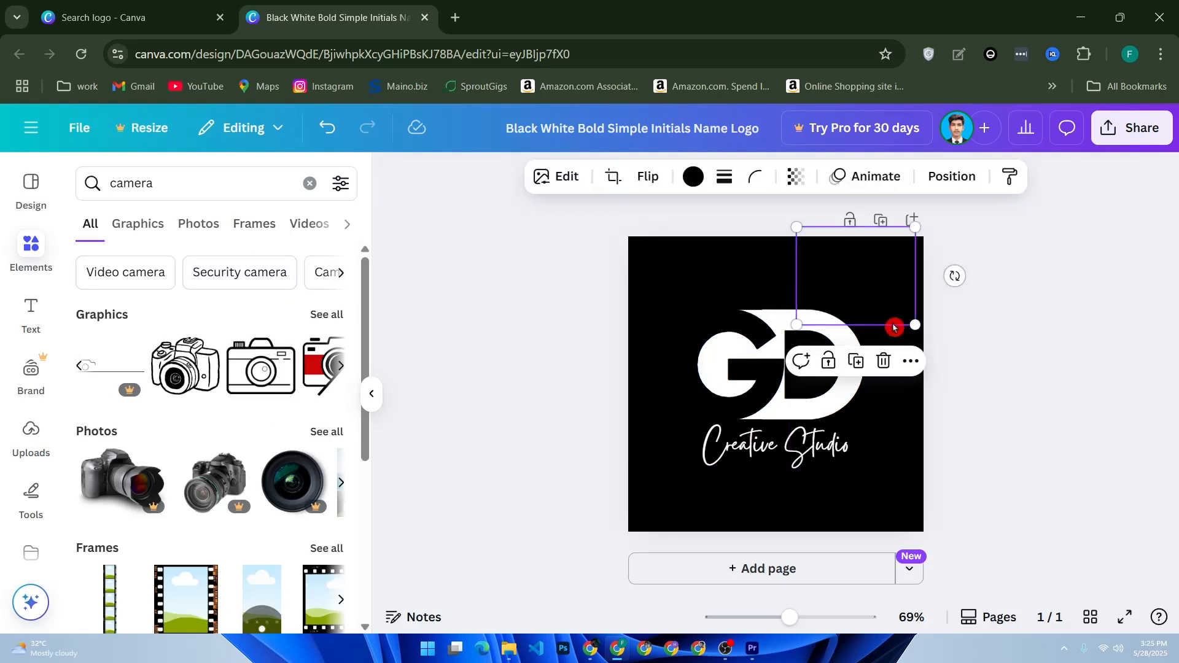
drag(918, 326, 854, 289)
- Recolor the camera graphic to white (#FFFFFF) and move it to the middle, directly above the GD initials
click(693, 177)
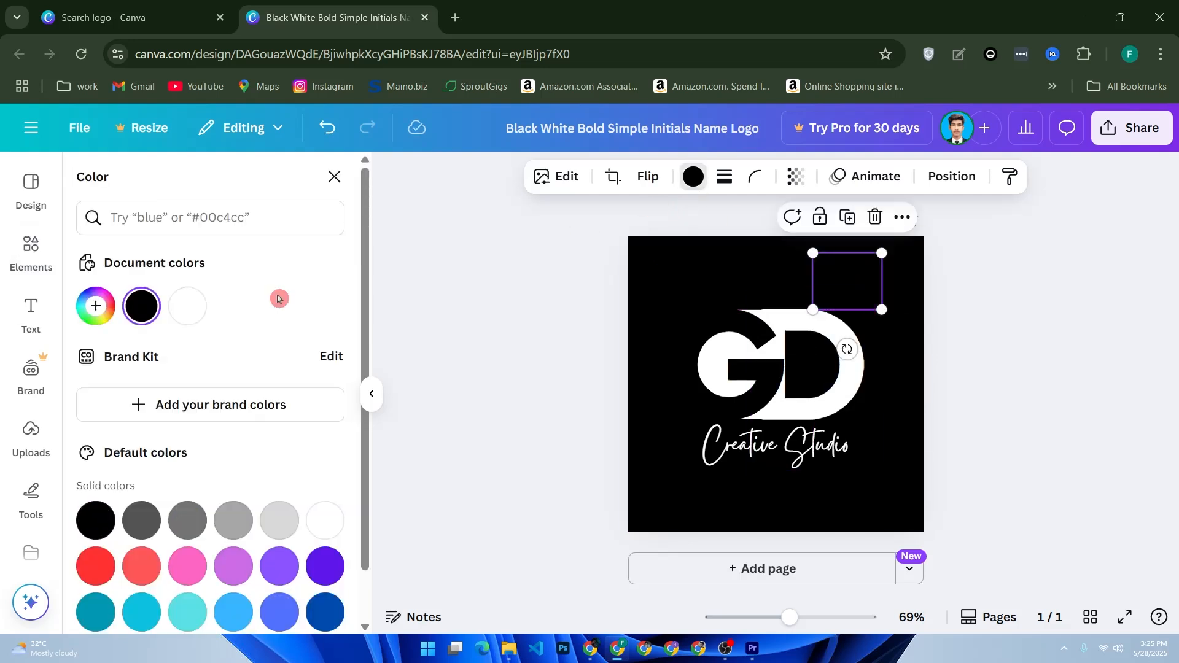
click(95, 306)
drag(215, 387, 25, 338)
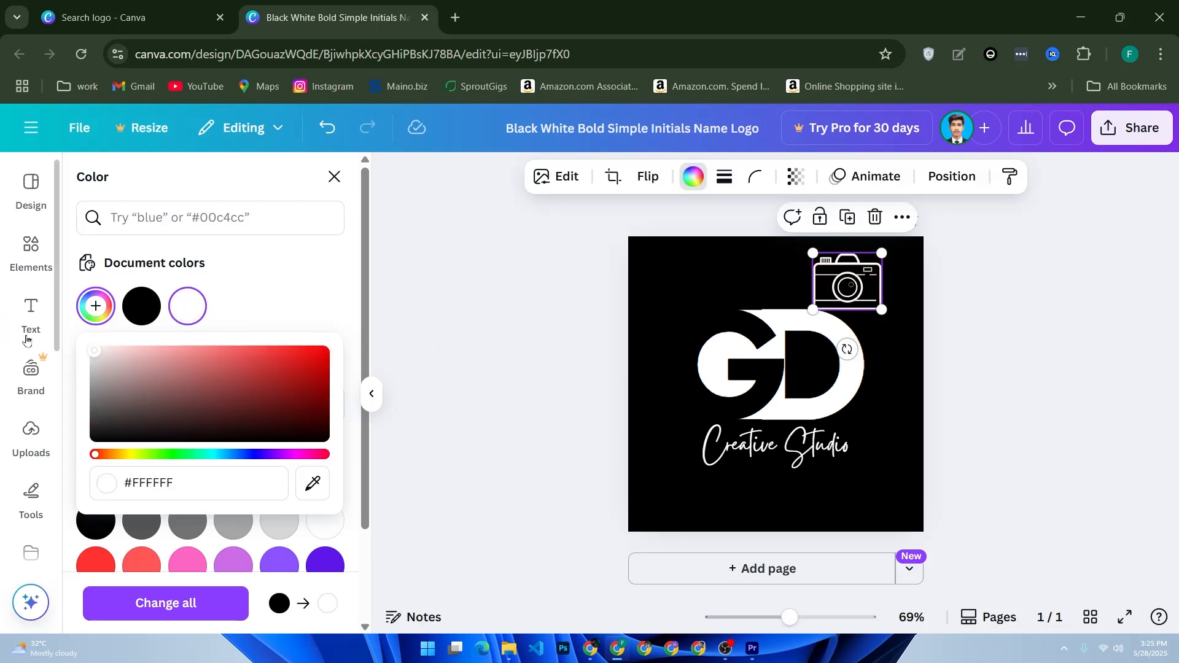
drag(846, 284, 780, 269)
click(515, 335)
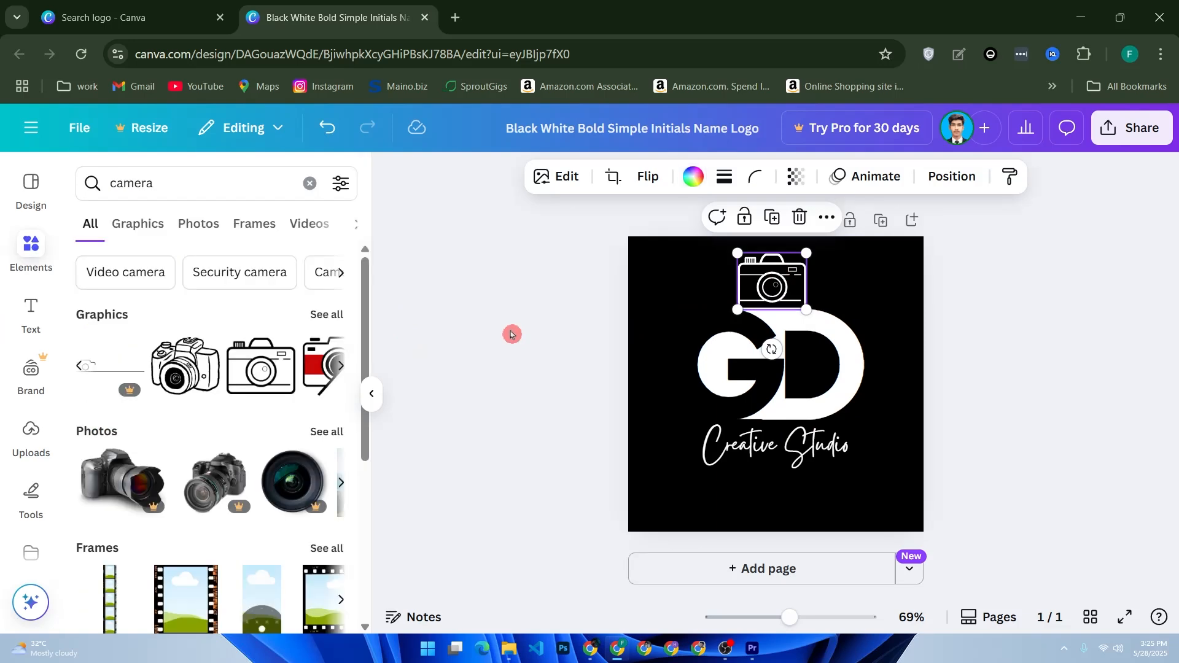
click(580, 390)
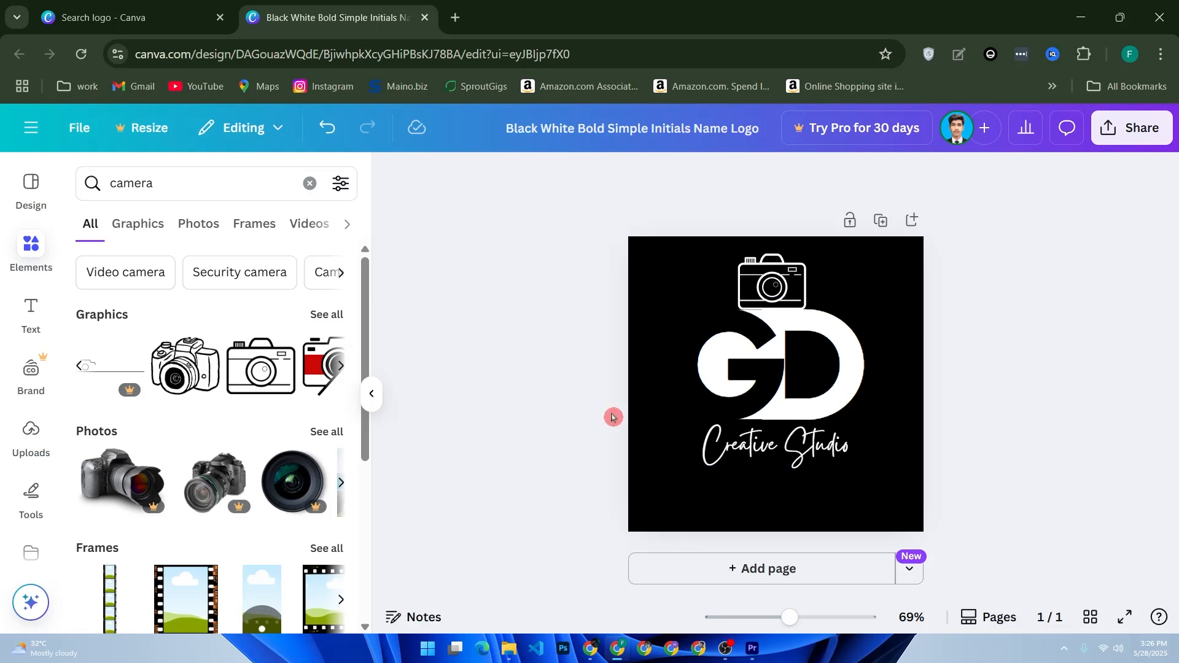
- Select the camera, the GD initials and the "Creative Studio" text together and shift them slightly down and right to centre them vertically
click(777, 299)
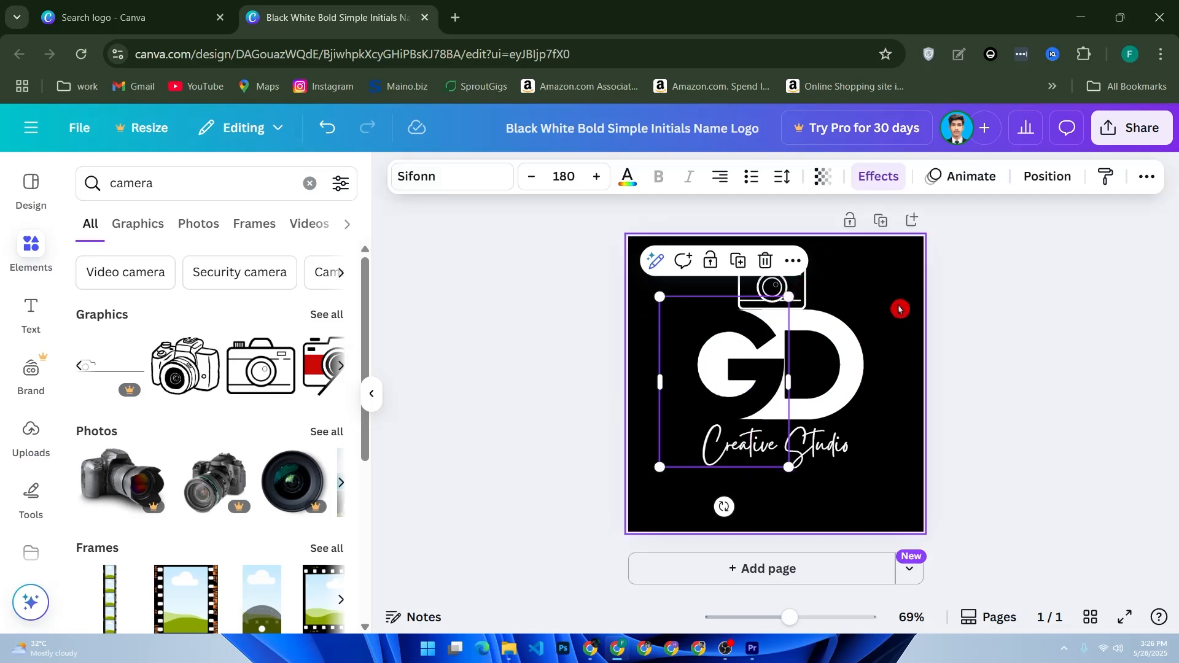
drag(503, 255, 1014, 546)
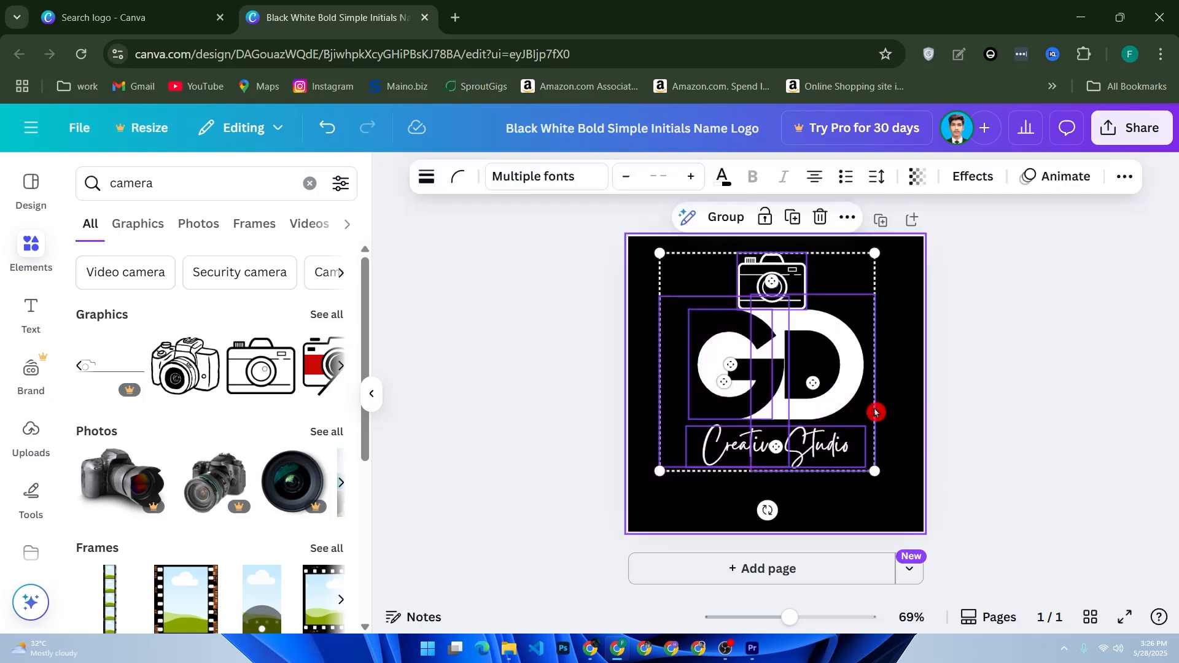
shift+click(830, 391)
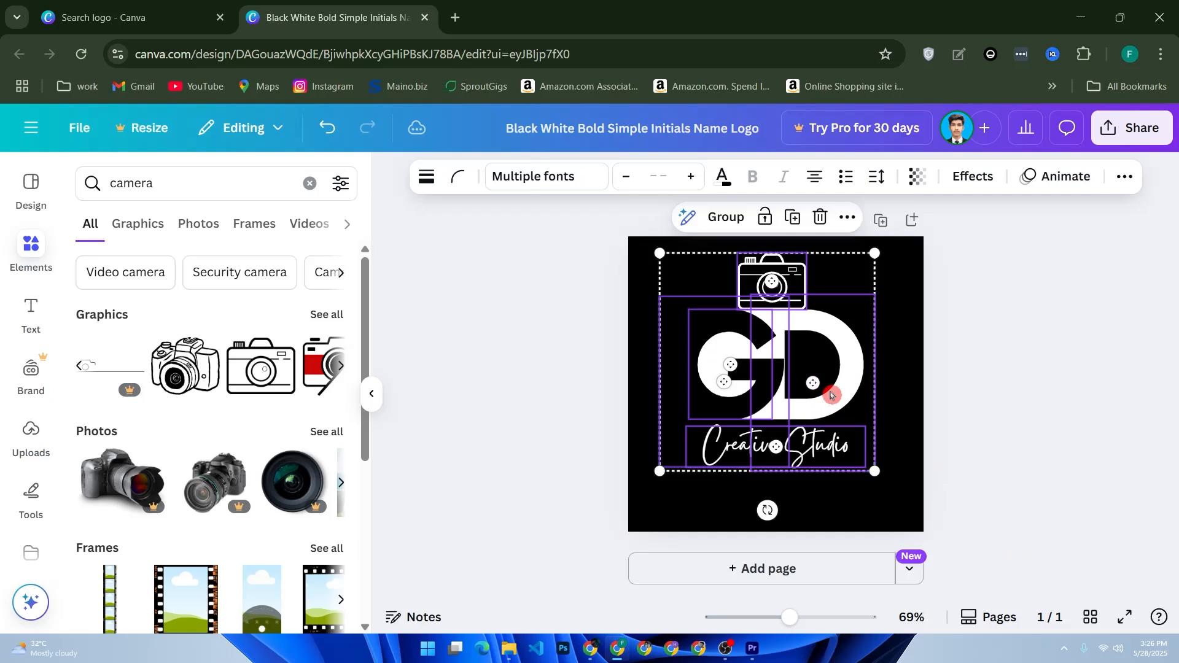
drag(780, 367, 795, 387)
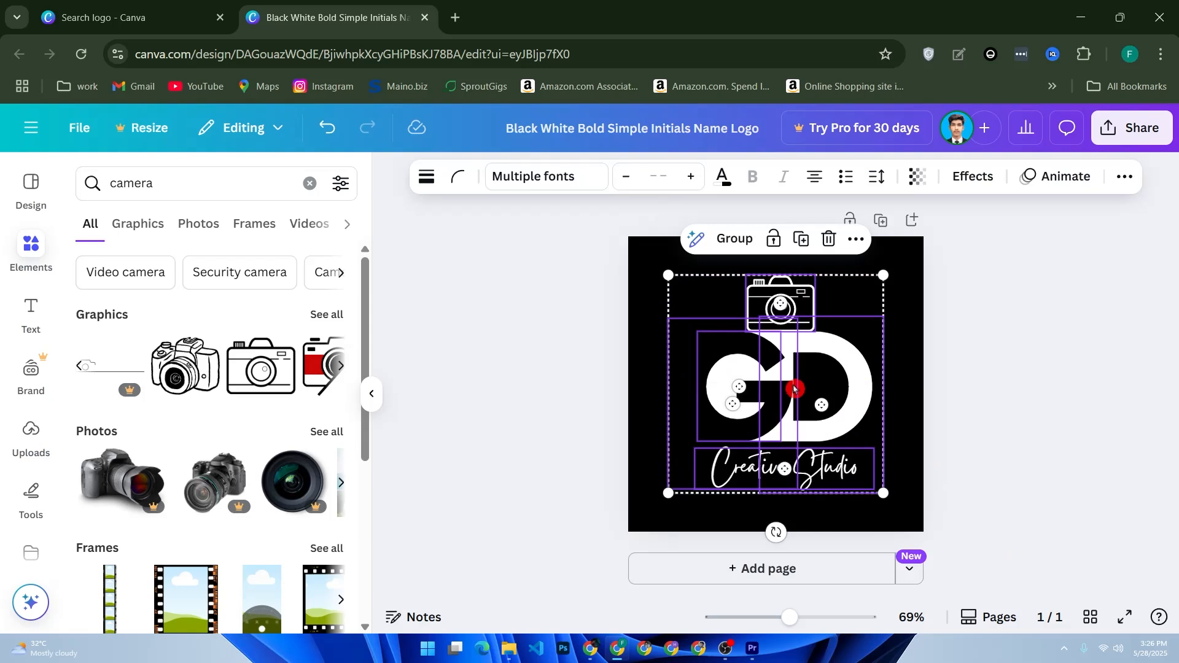
click(528, 354)
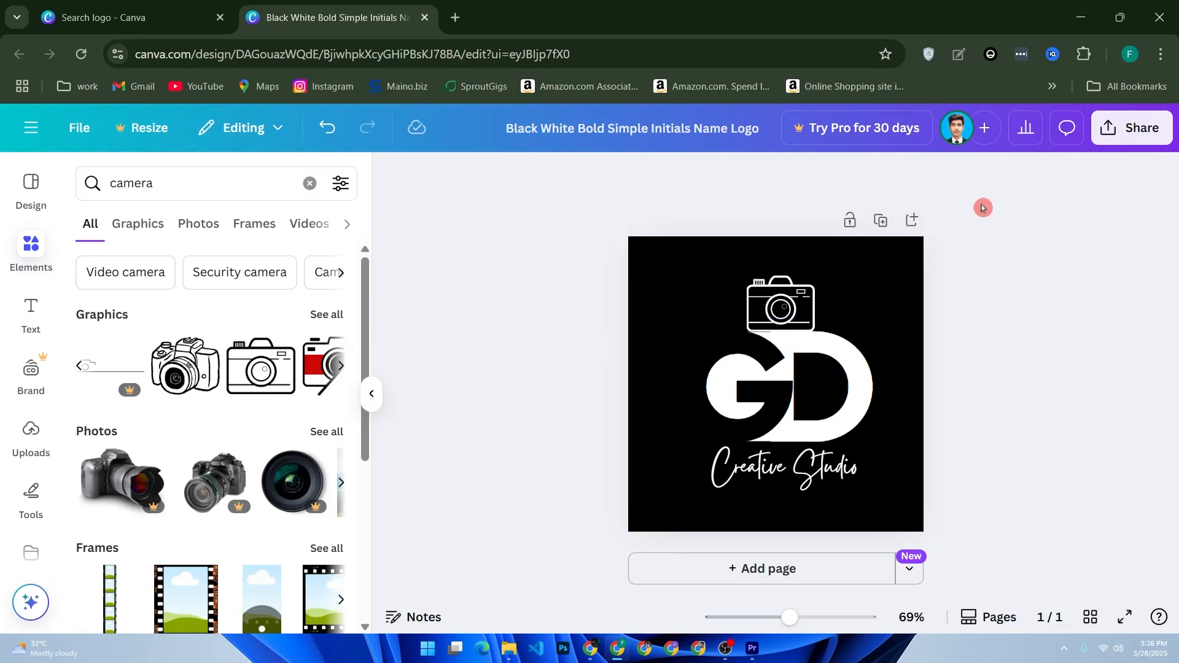
- Open the design's download options to review the PNG file type and size settings, and close them
click(1124, 135)
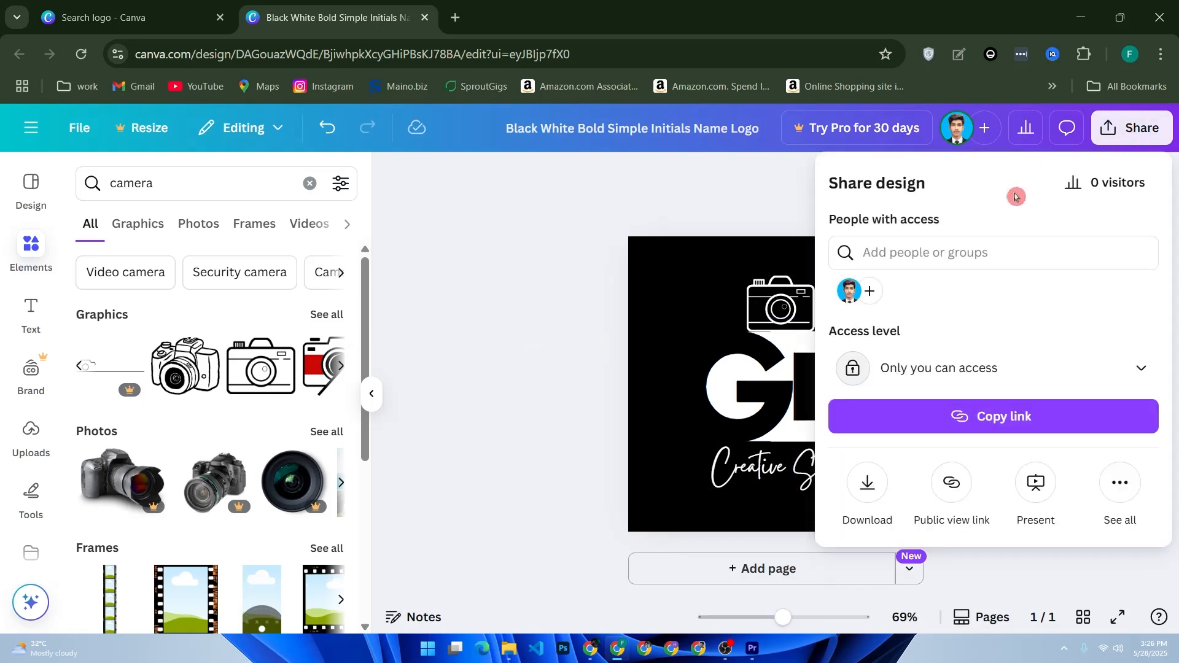
click(879, 495)
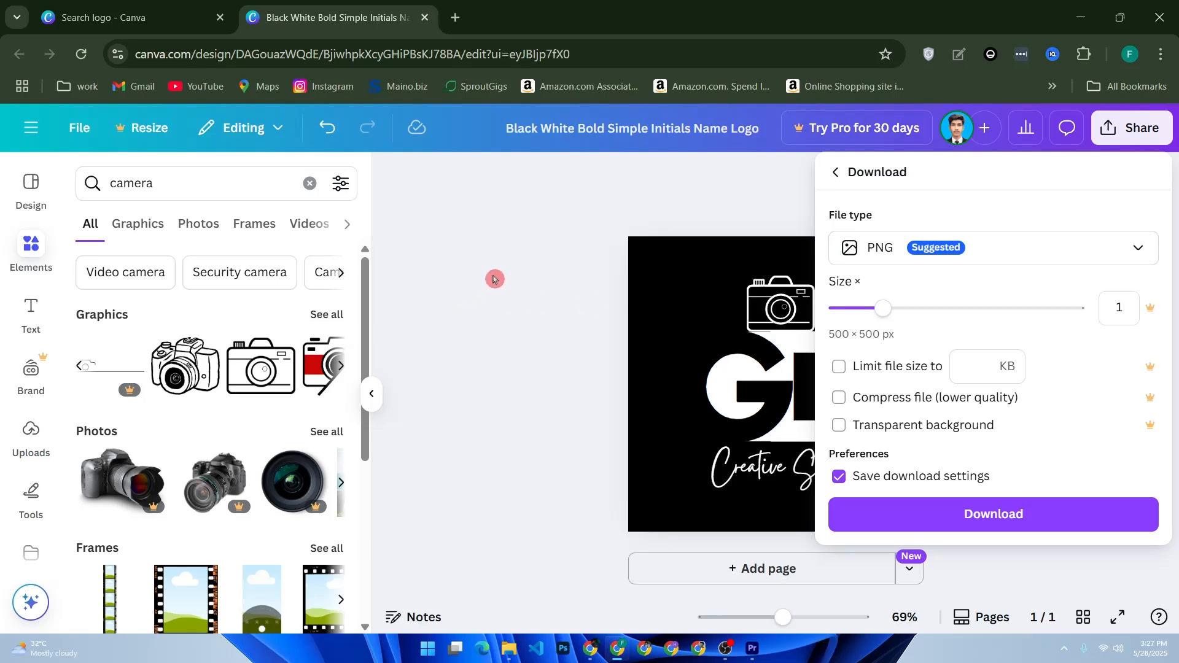
click(43, 199)
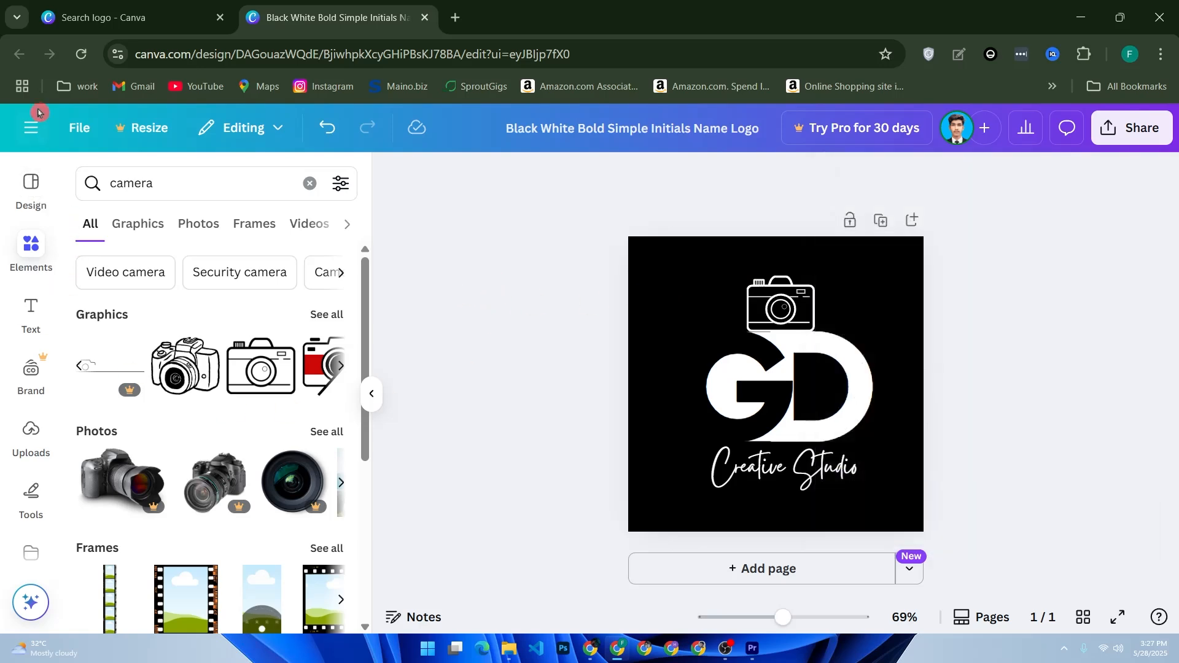
- Create a new blank design of the Logo type
click(31, 127)
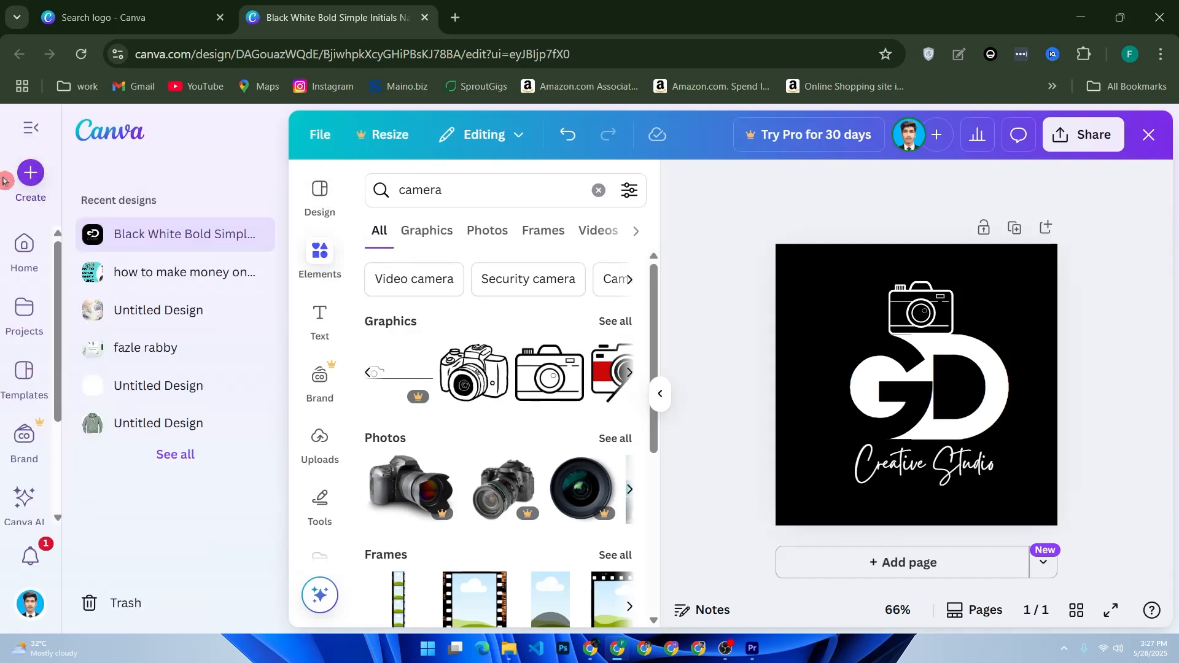
click(40, 174)
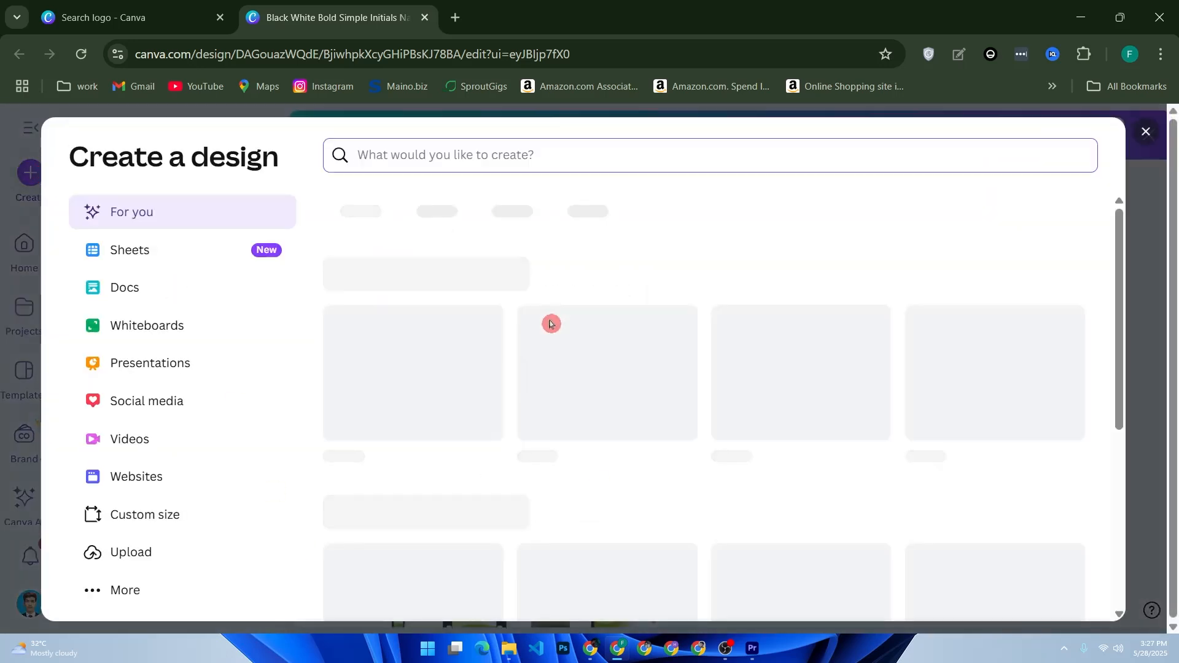
click(456, 17)
click(396, 19)
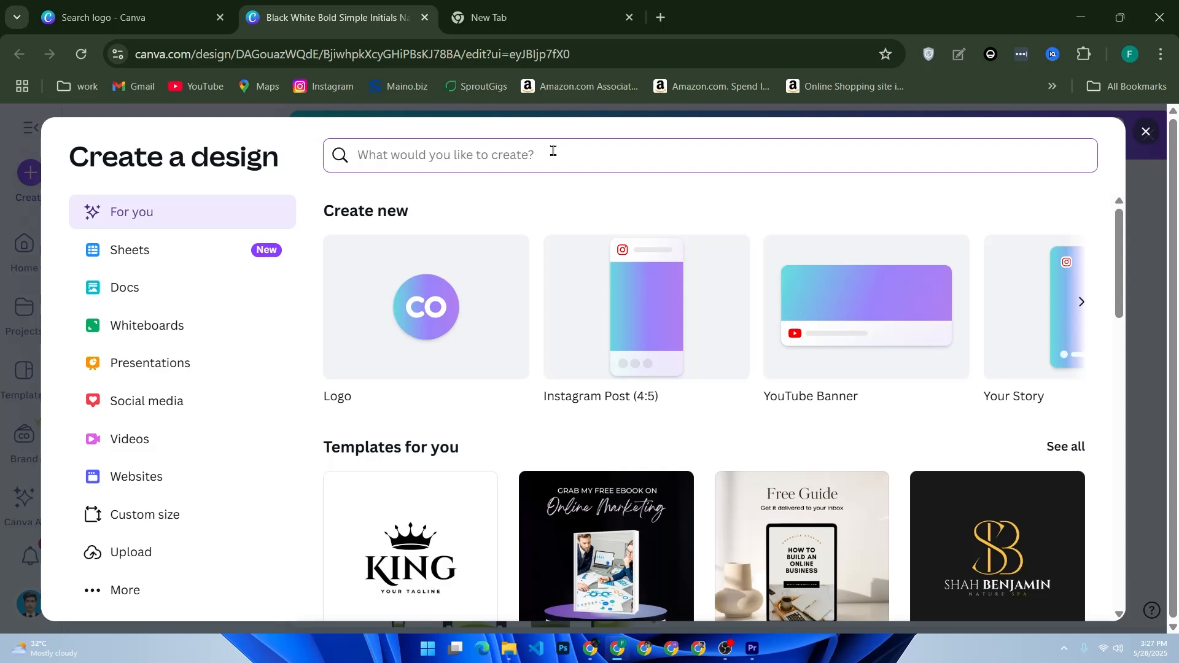
click(396, 338)
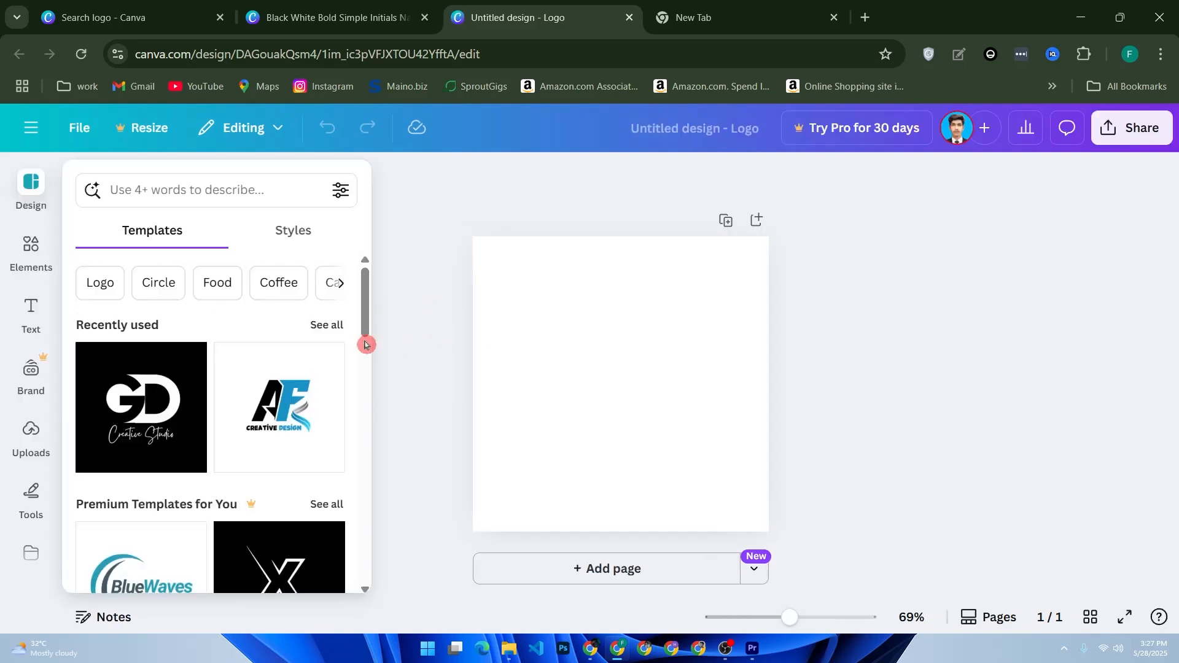
- Browse the available logo templates and the style combinations for the blank design
drag(370, 312, 415, 519)
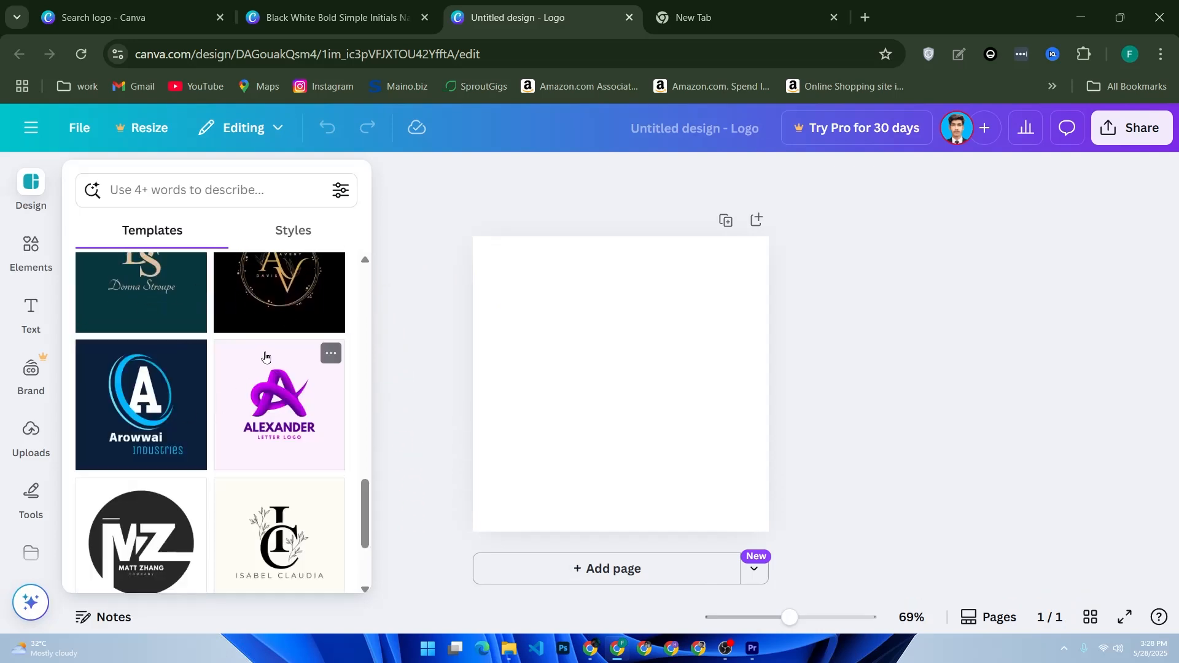
click(269, 238)
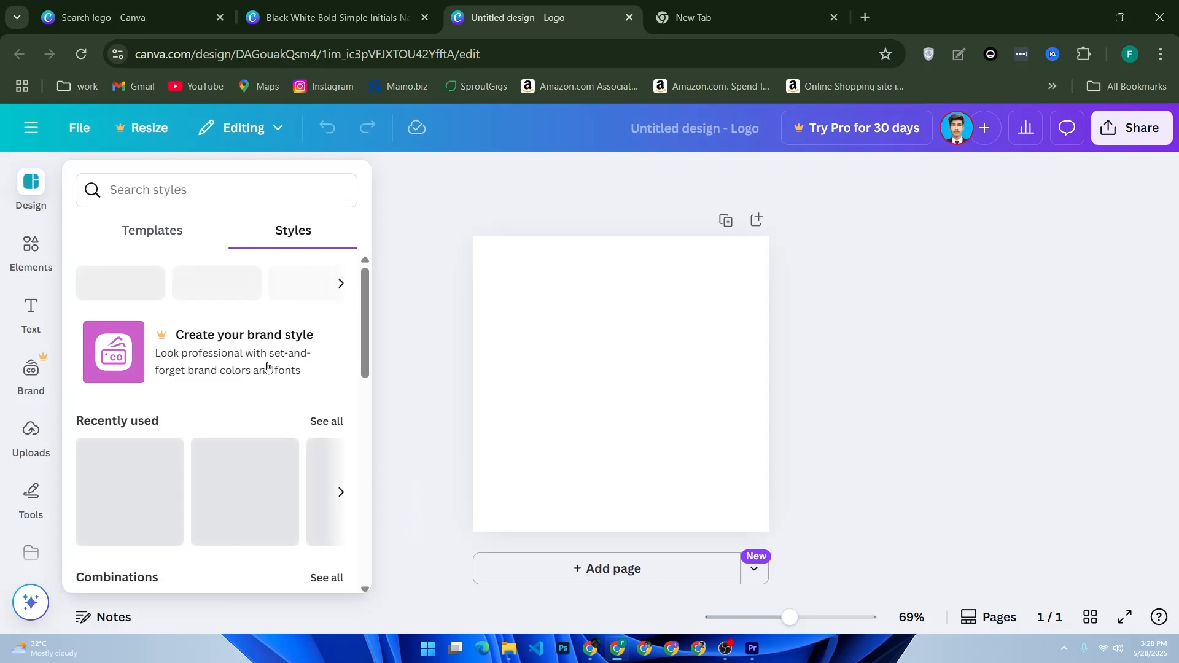
scroll(276, 378, down, 2)
scroll(282, 384, down, 2)
scroll(282, 385, up, 4)
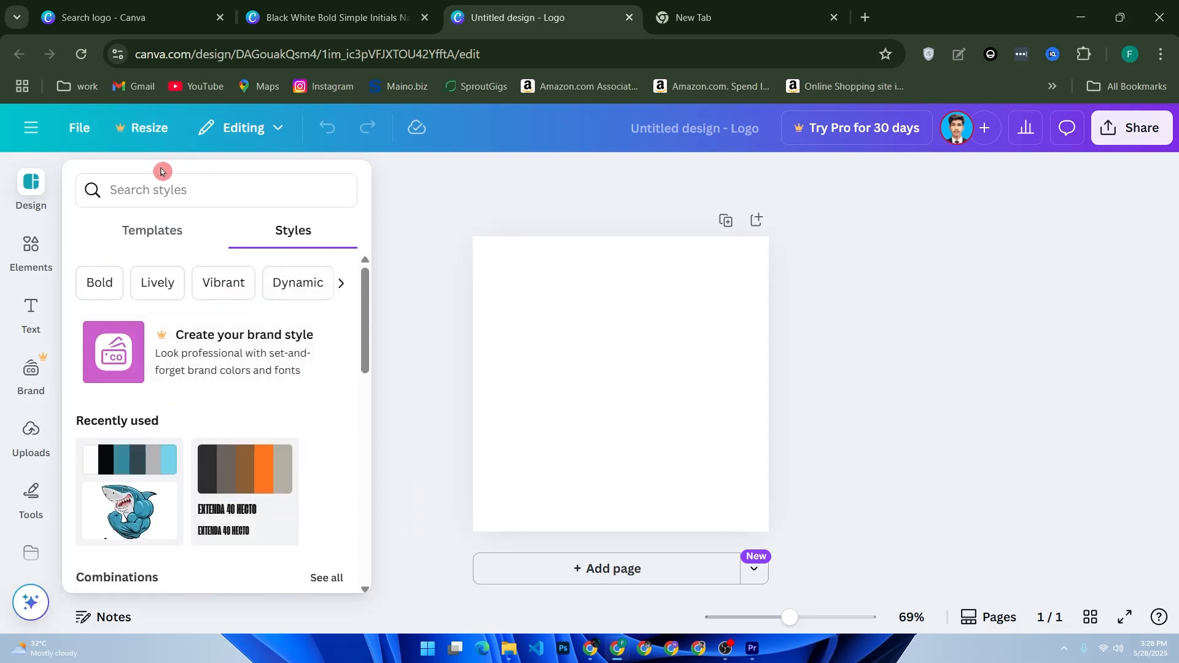
- Add a text box reading "AF", enlarge it to font size 112 and centre it on the canvas
click(26, 316)
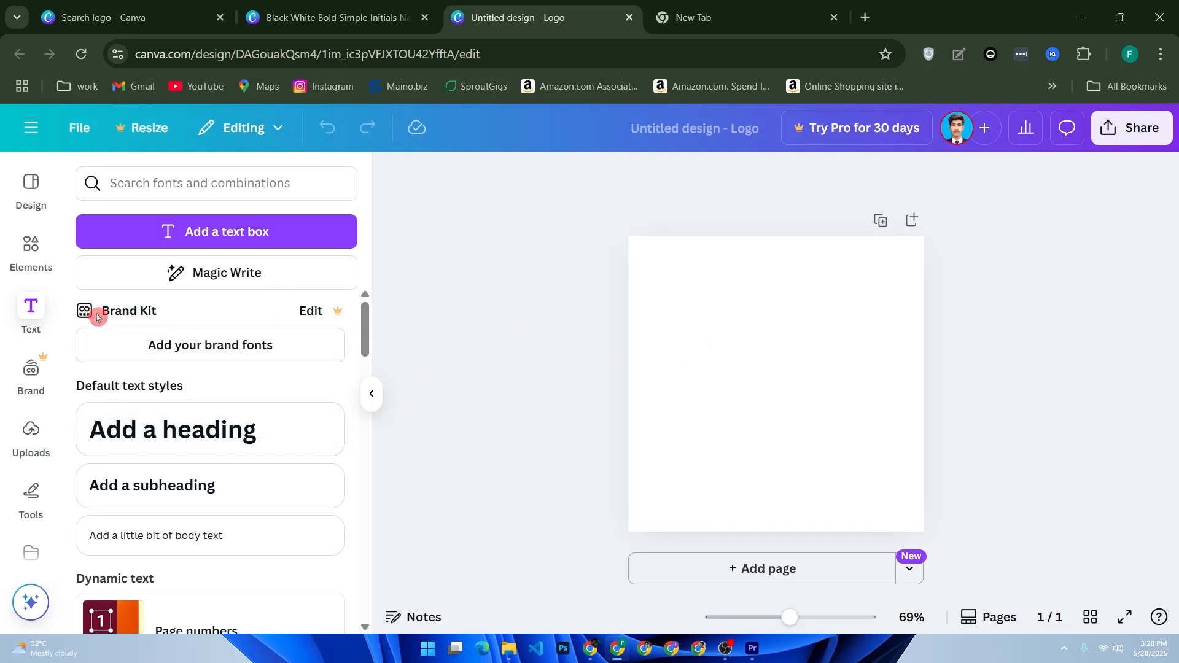
click(207, 243)
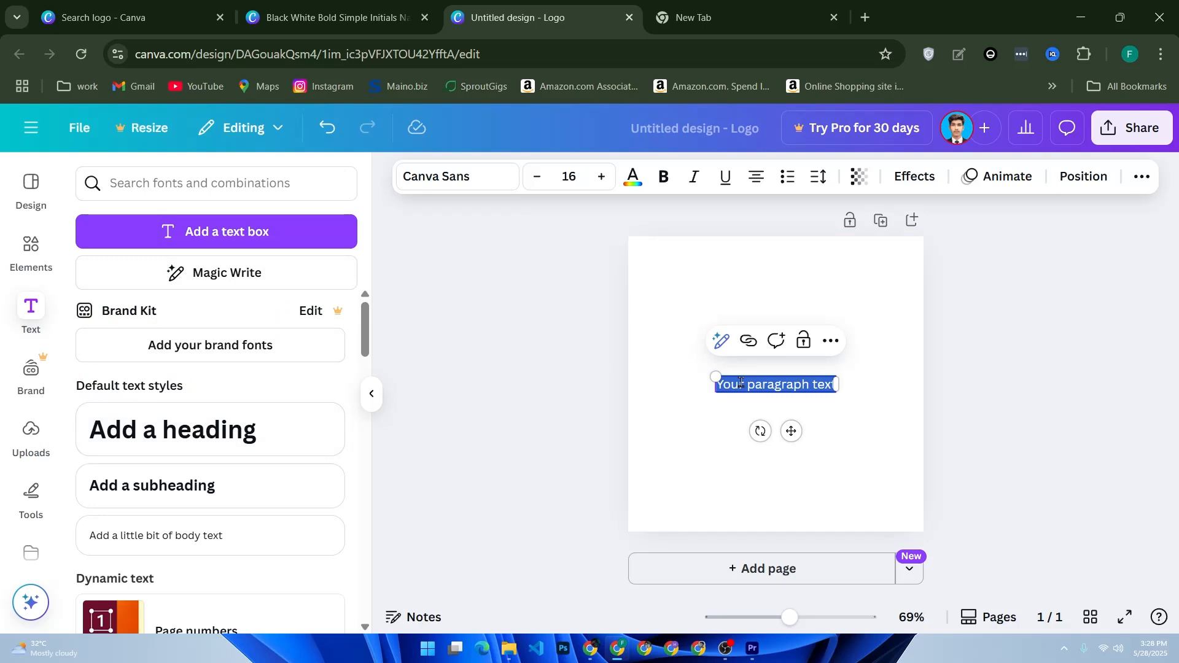
text(AF)
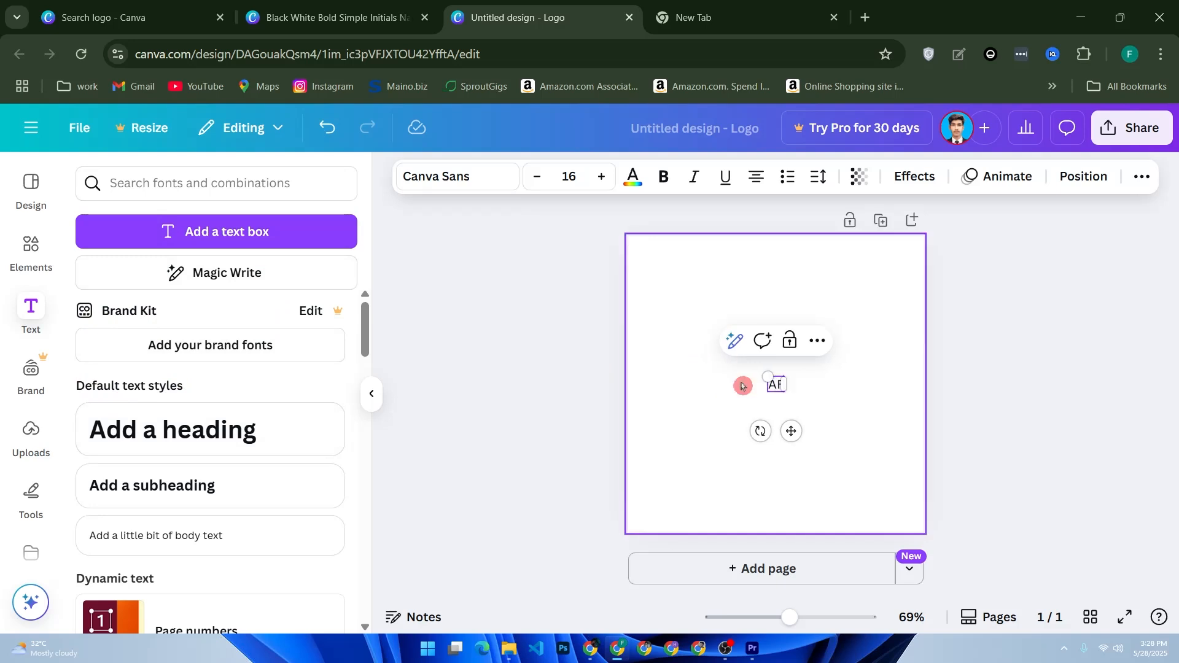
drag(767, 377, 649, 320)
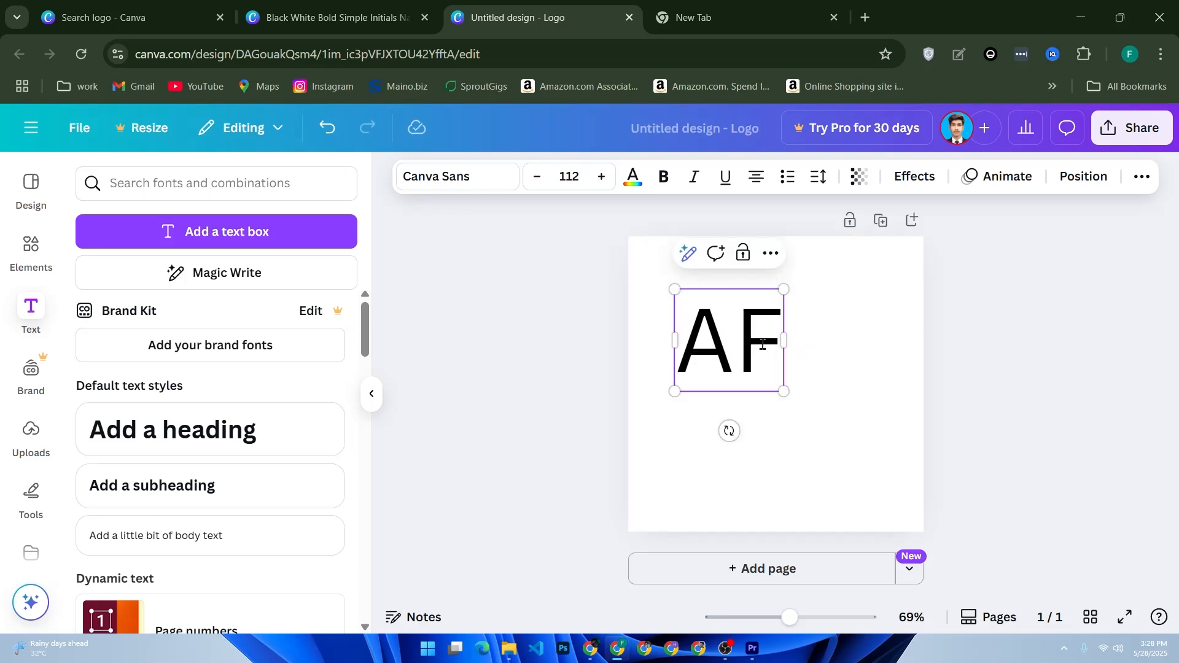
drag(756, 395, 792, 420)
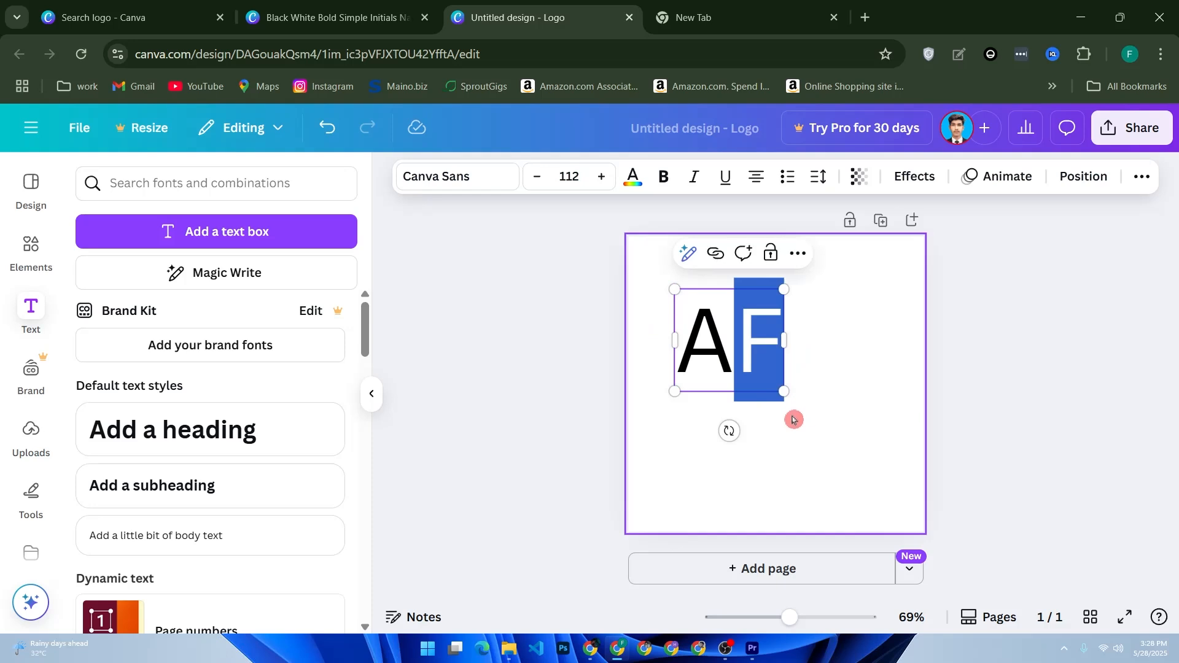
click(769, 400)
drag(745, 360, 787, 396)
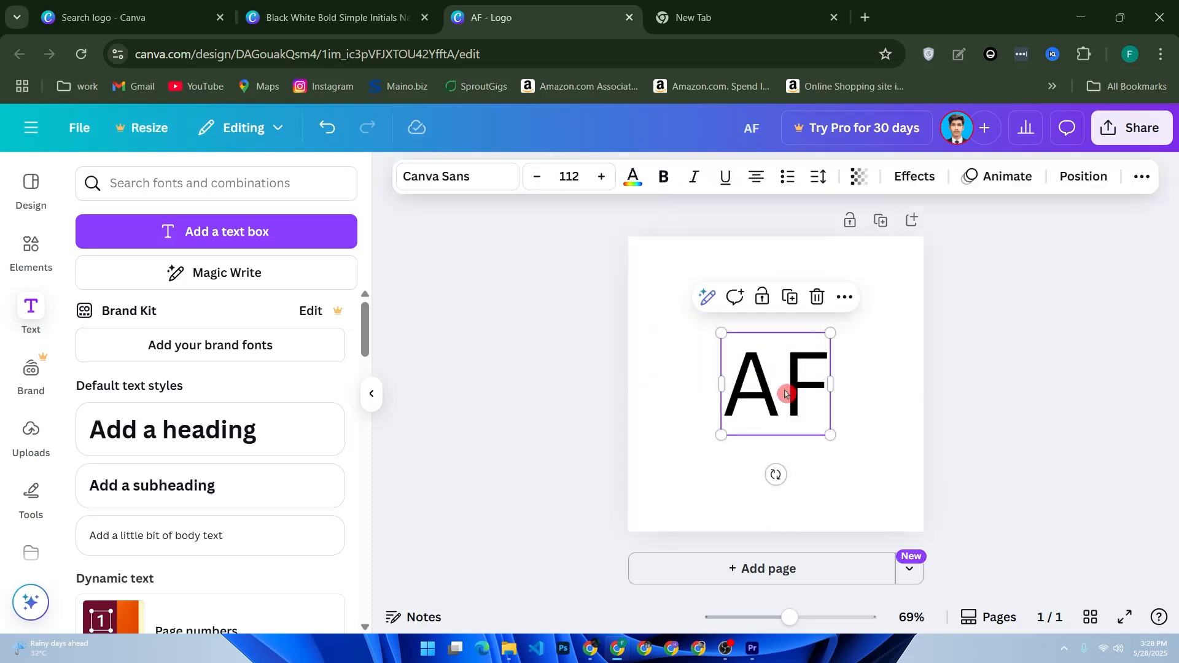
- Browse the Display category of fonts and set the AF text to Lemonade Display
double_click(786, 393)
click(486, 178)
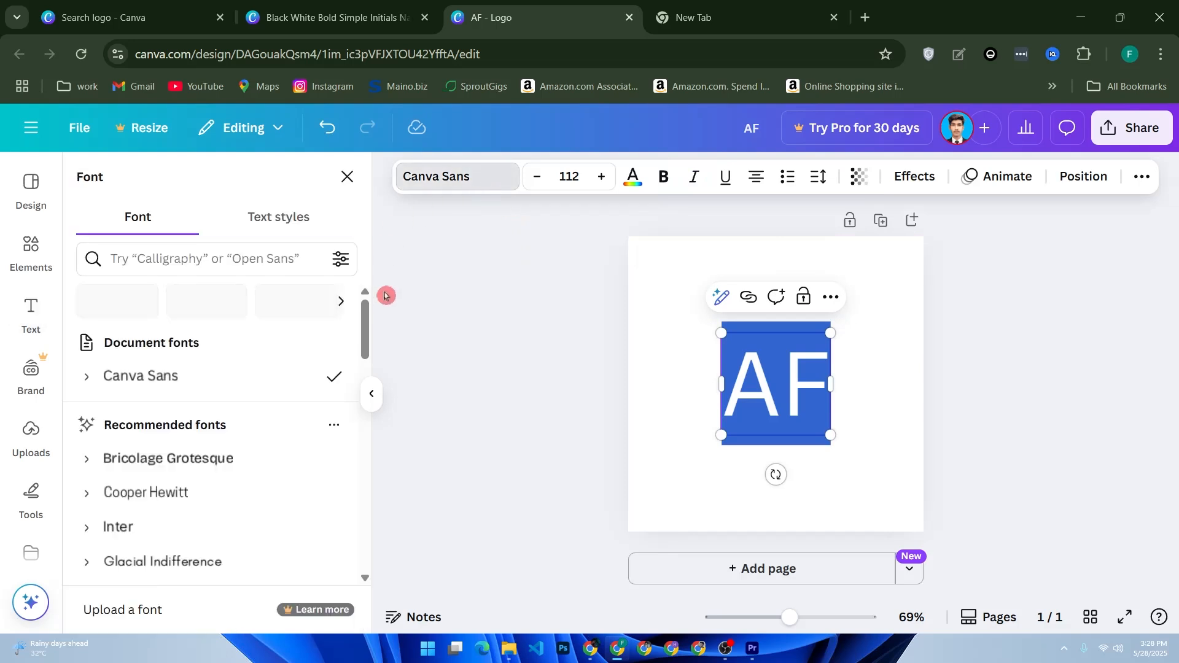
click(315, 303)
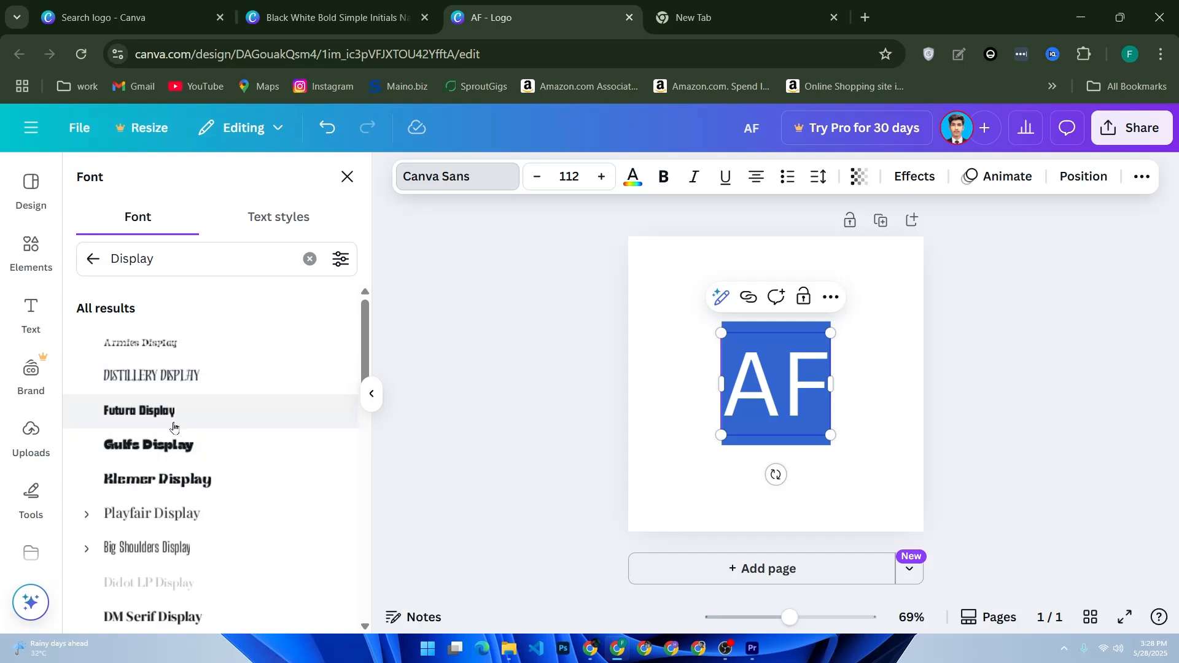
scroll(172, 424, down, 3)
scroll(154, 378, down, 4)
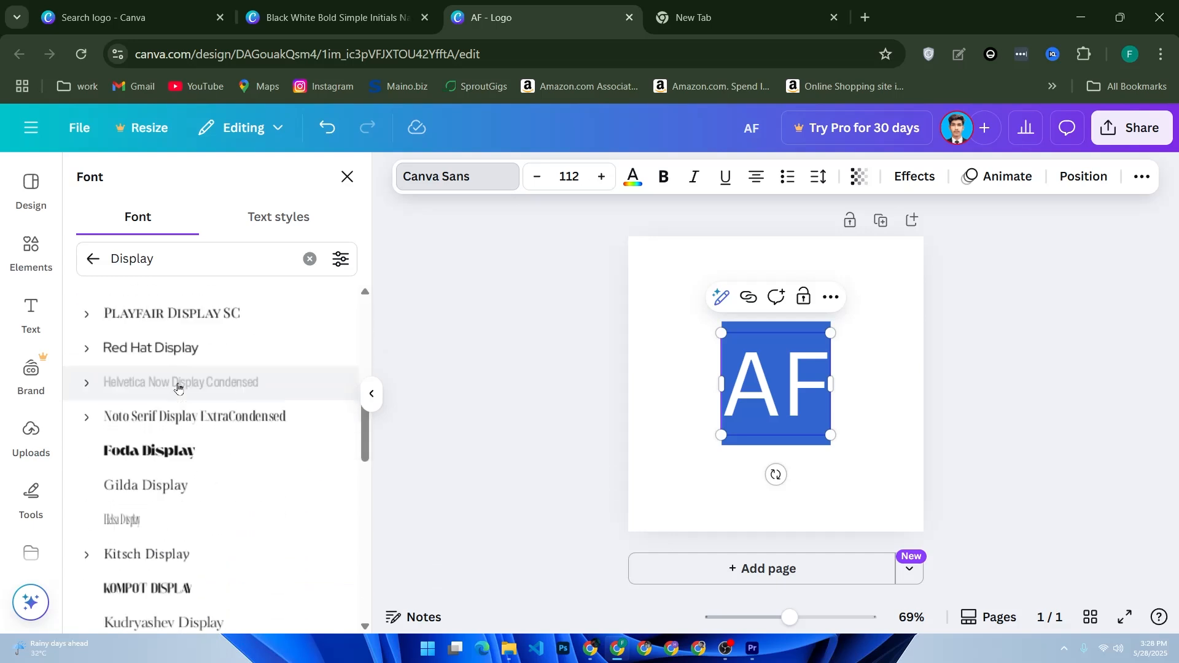
scroll(184, 393, down, 1)
scroll(179, 451, down, 2)
scroll(179, 477, down, 2)
scroll(180, 477, down, 2)
scroll(178, 393, up, 2)
click(178, 349)
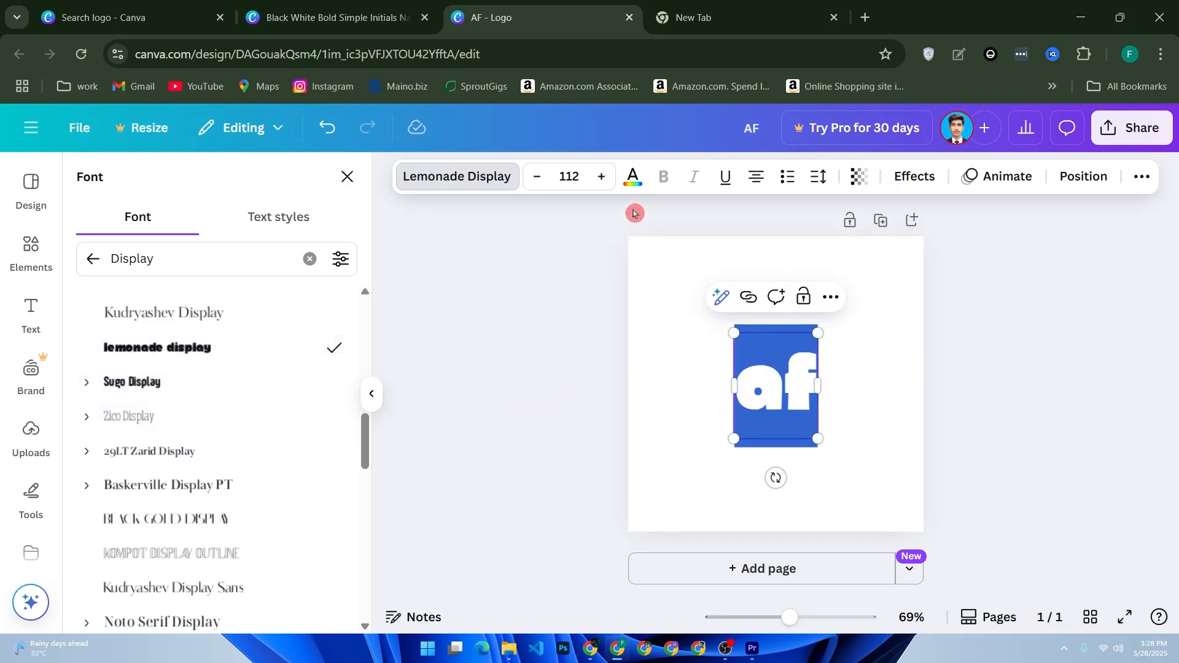
- Recolor the AF text to the solid bright red among the default colors
click(632, 180)
click(154, 568)
click(96, 566)
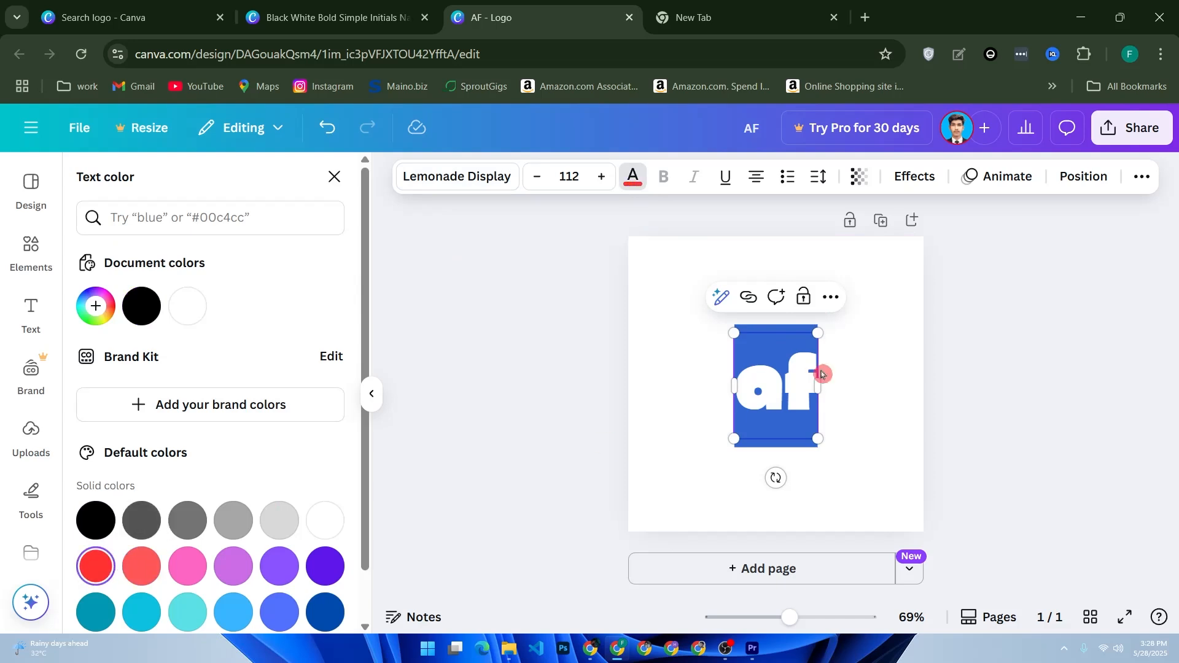
- Enlarge the AF text to a font size of about 193 and centre it on the canvas
click(806, 417)
drag(735, 334, 628, 290)
click(895, 416)
drag(799, 373, 831, 403)
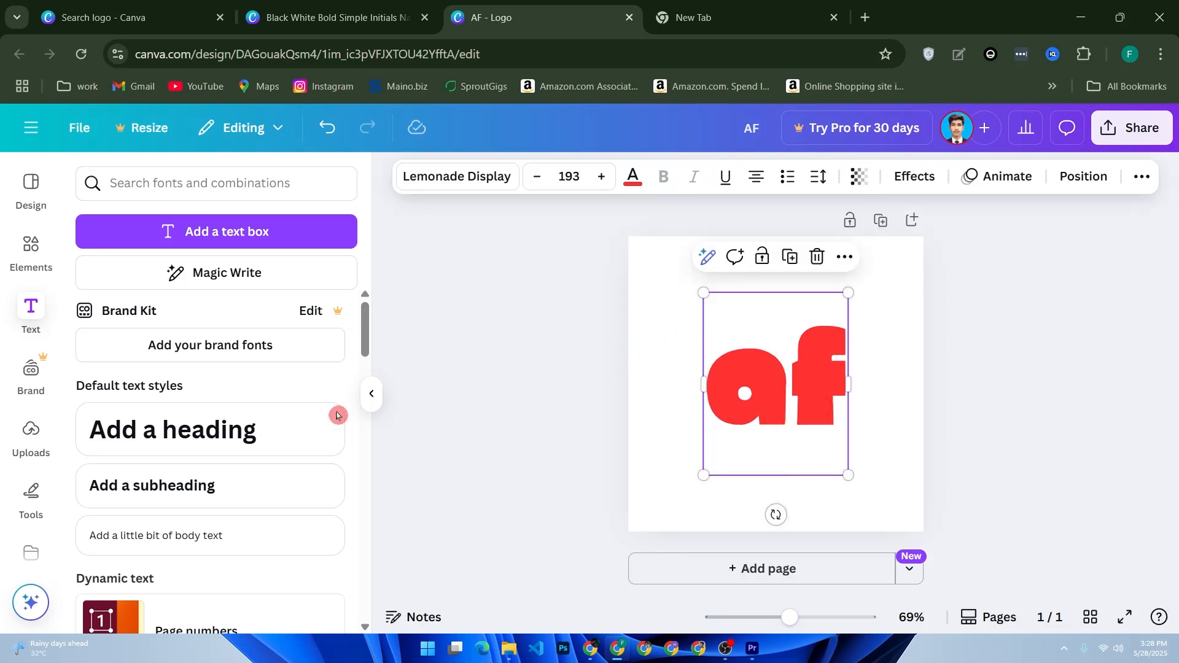
- Add the recently used outlined camera graphic and place it horizontally centred, overlapping the upper part of the AF initials
click(31, 255)
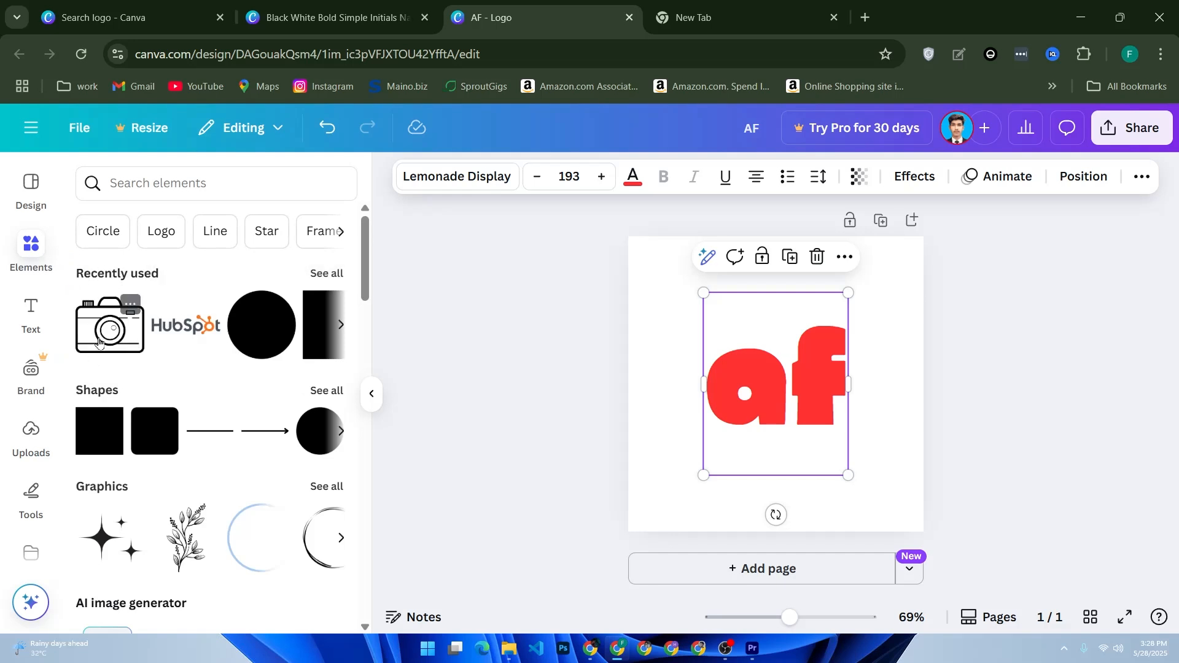
drag(110, 325, 750, 320)
drag(808, 368, 795, 341)
click(678, 376)
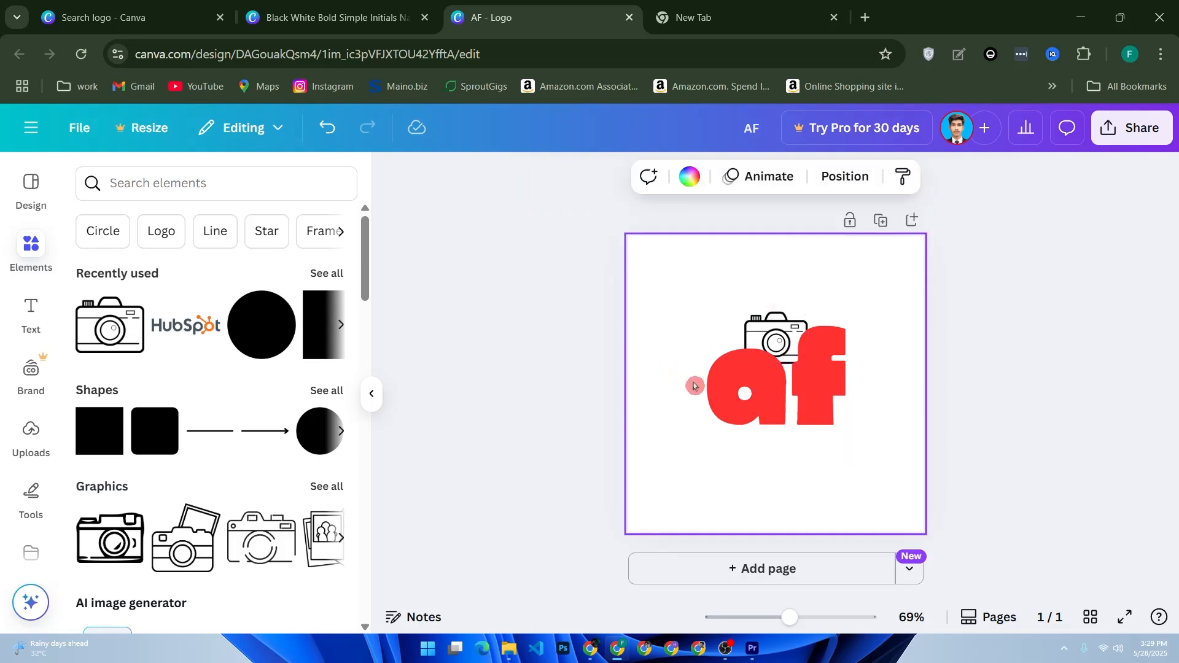
- Recolor the AF initials black and set their transparency to about 87 so the camera shows through
click(746, 394)
click(627, 176)
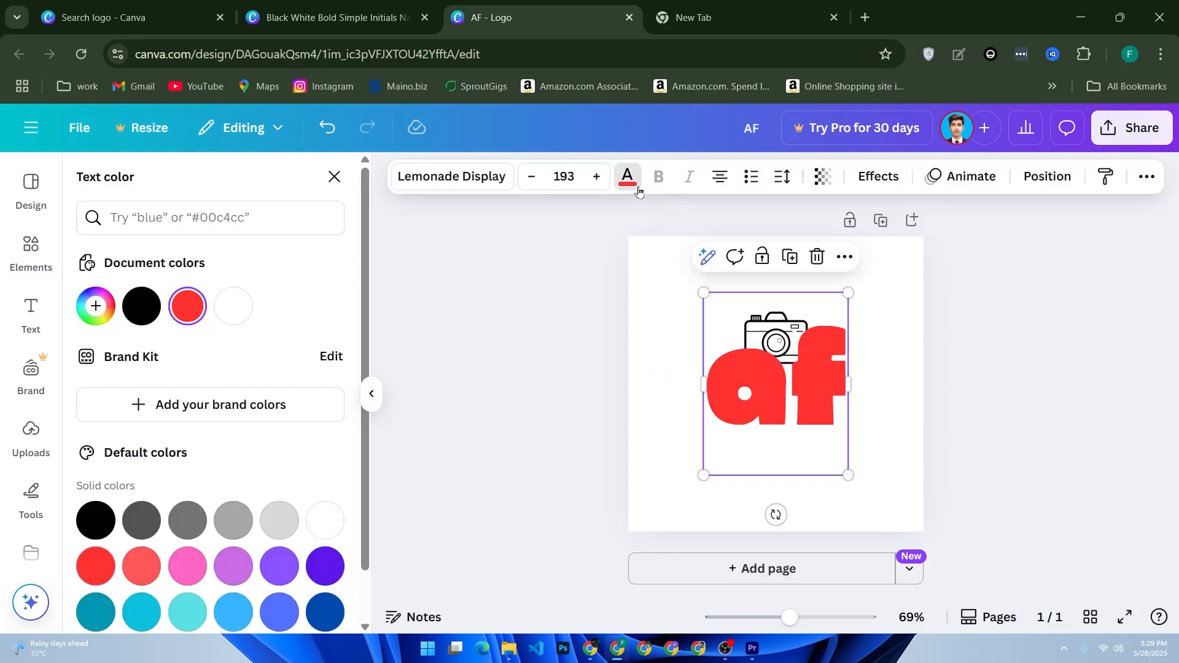
click(141, 315)
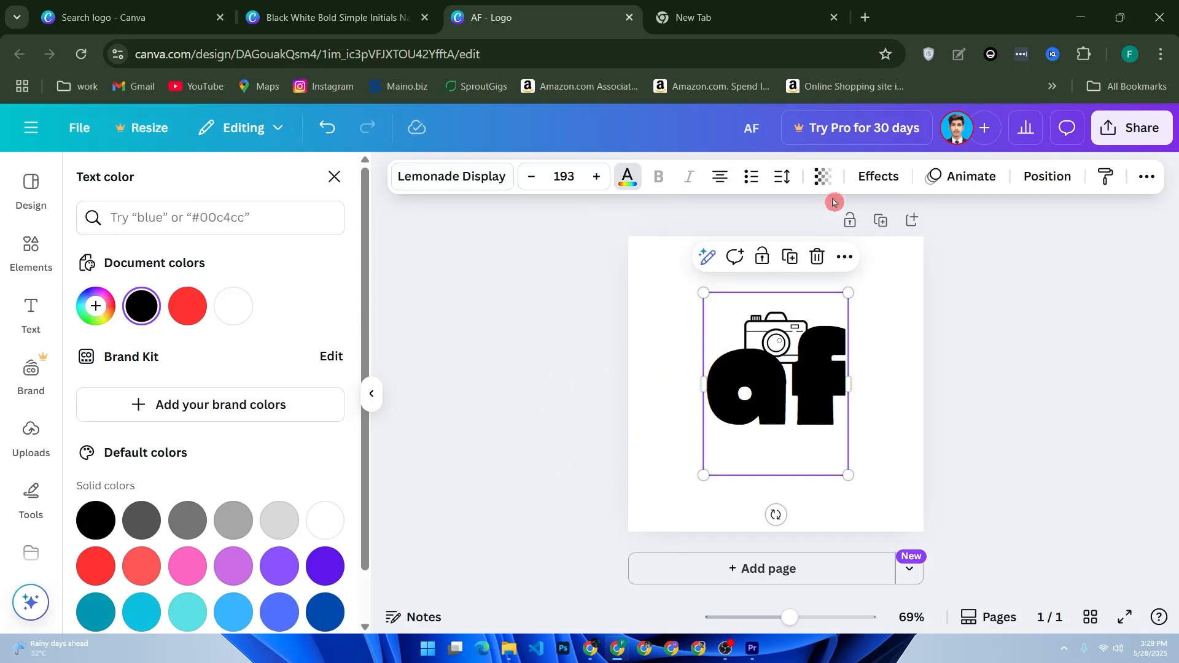
click(824, 177)
drag(863, 254, 825, 258)
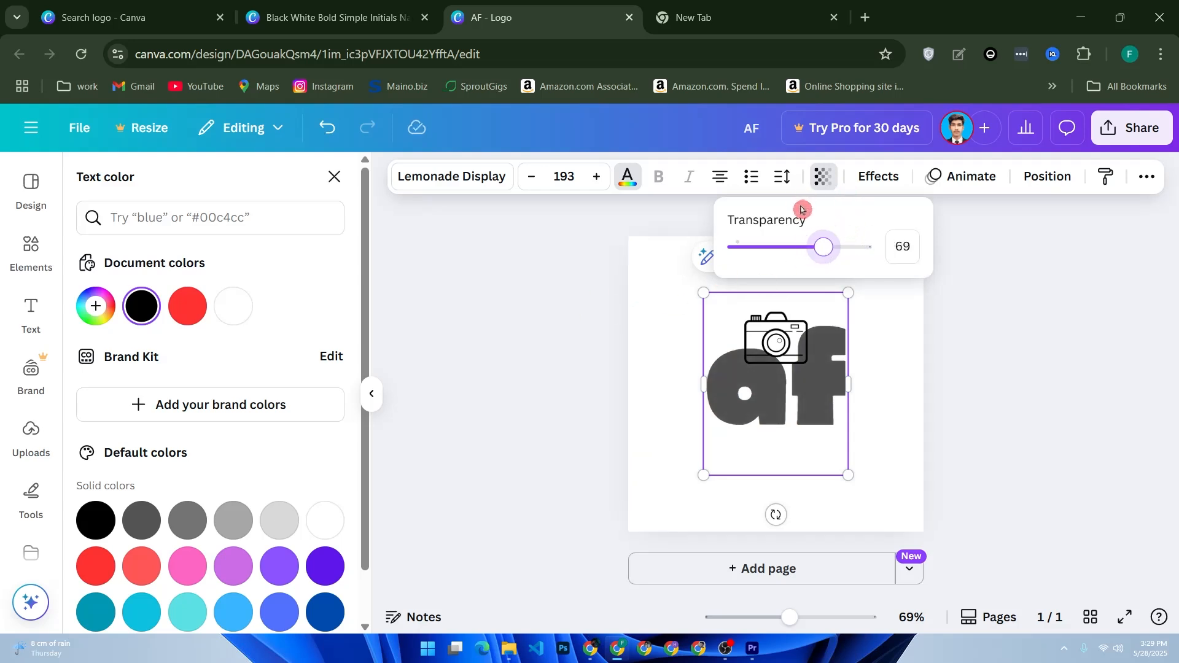
drag(822, 253, 849, 262)
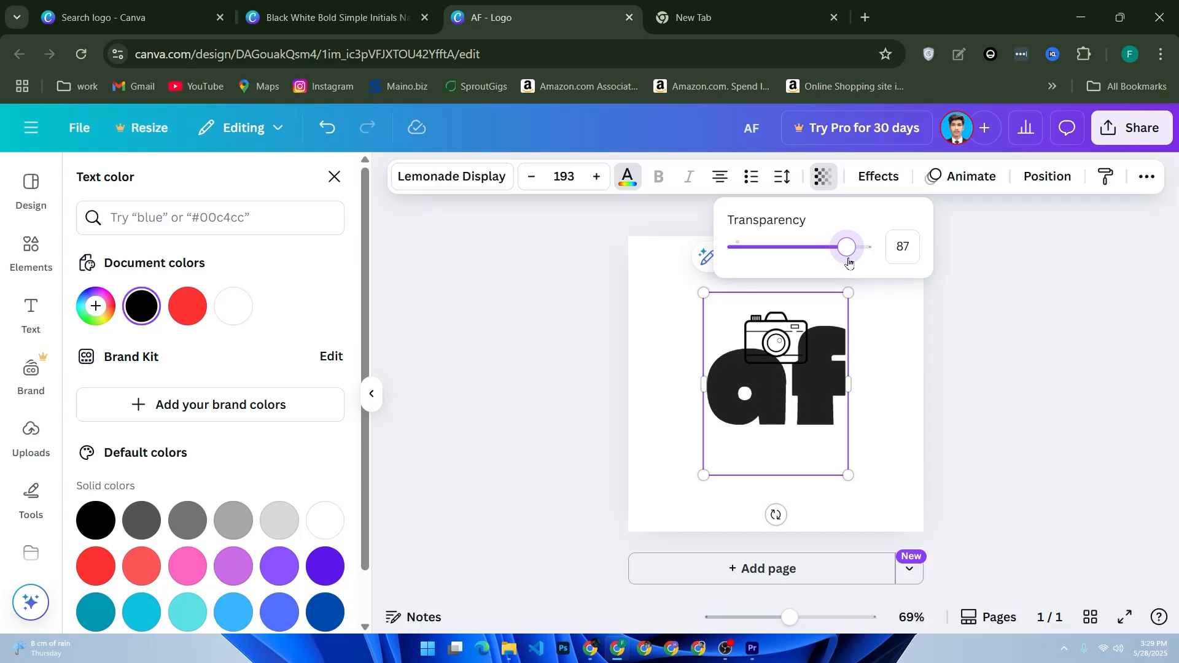
click(665, 356)
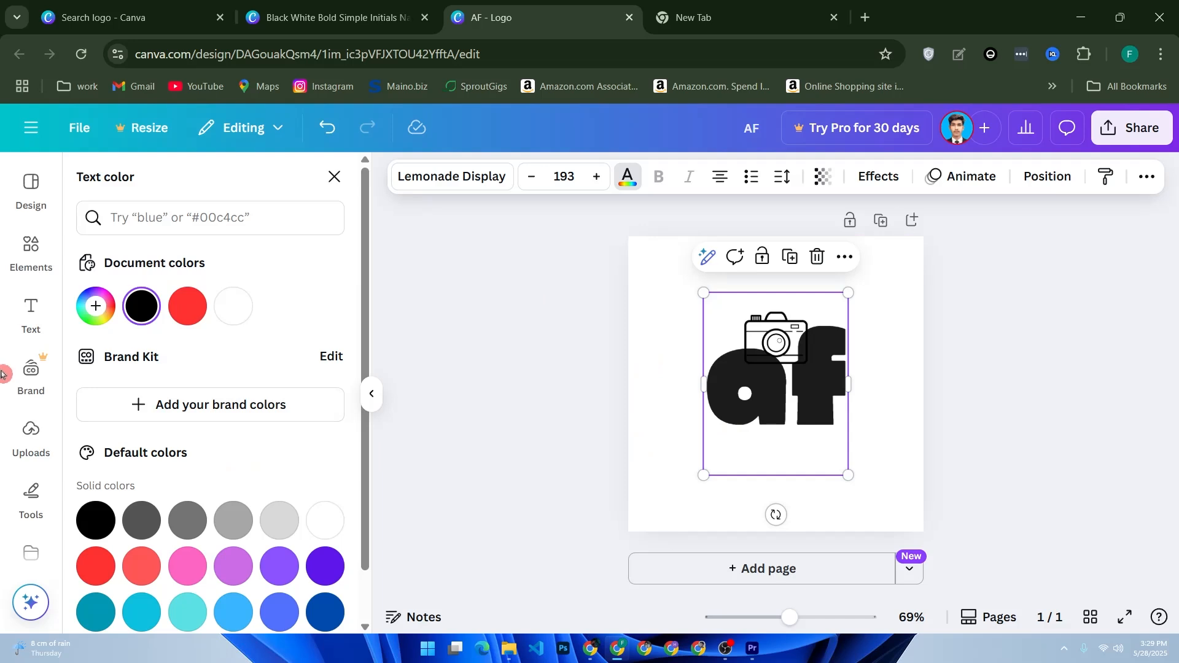
- Add a text box below the AF initials reading "happy shopping"
click(29, 312)
click(135, 232)
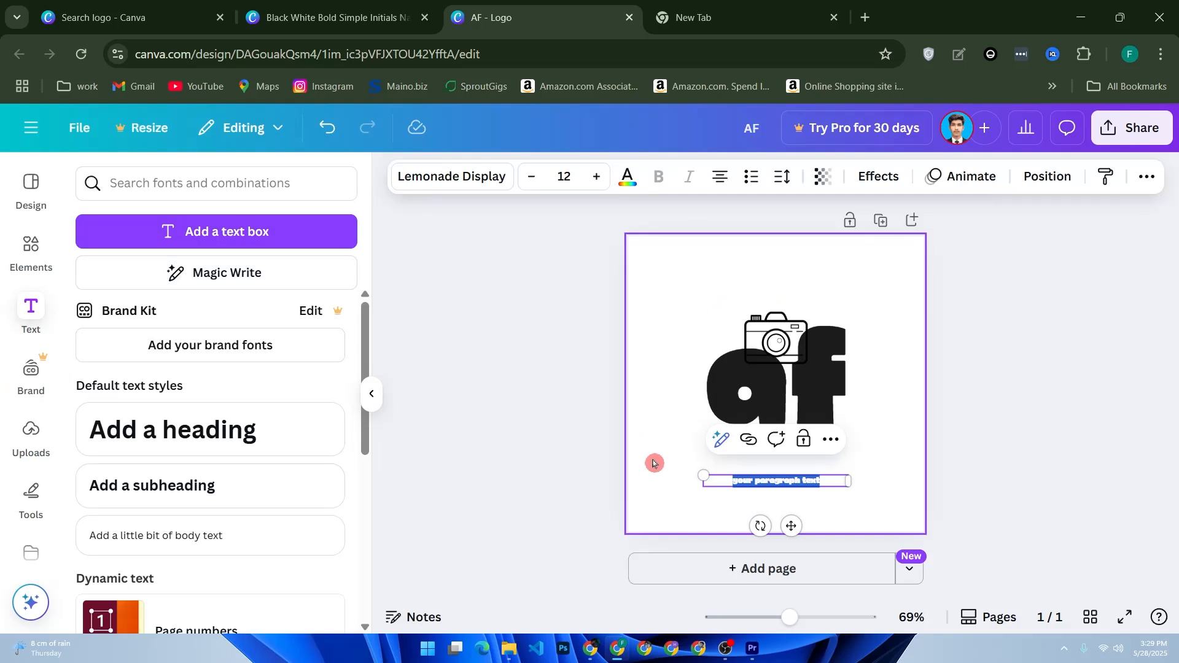
text(happ)
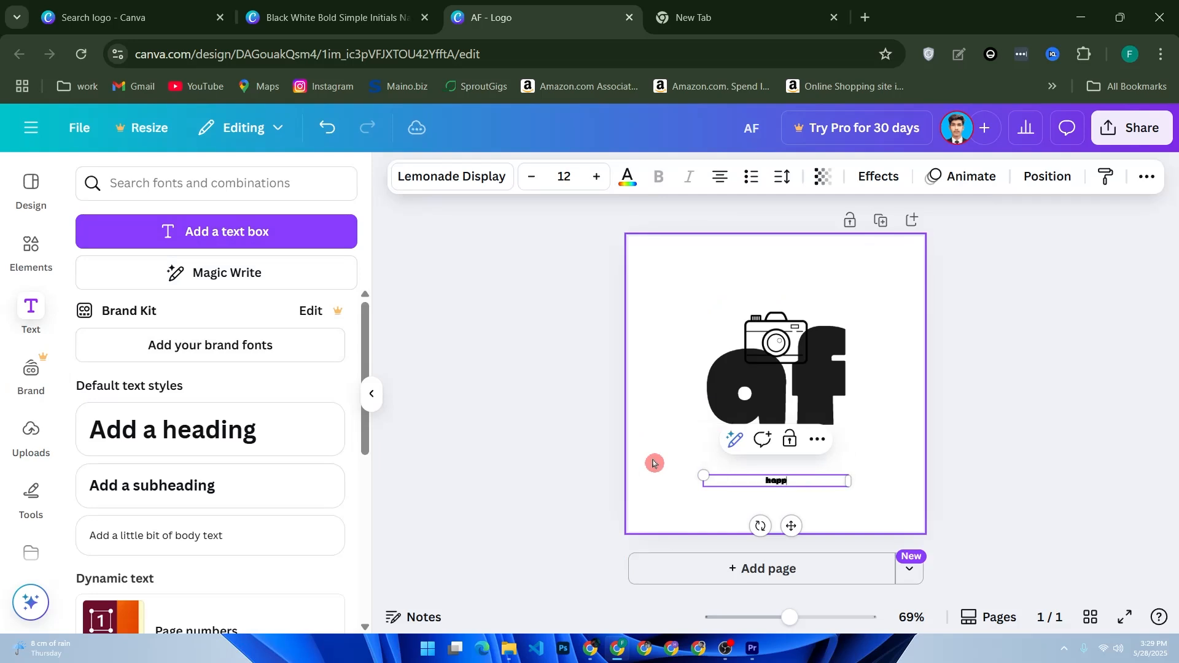
text(y shopping)
- Change the font of the whole "happy shopping" text to Liham
key(ctrl+a)
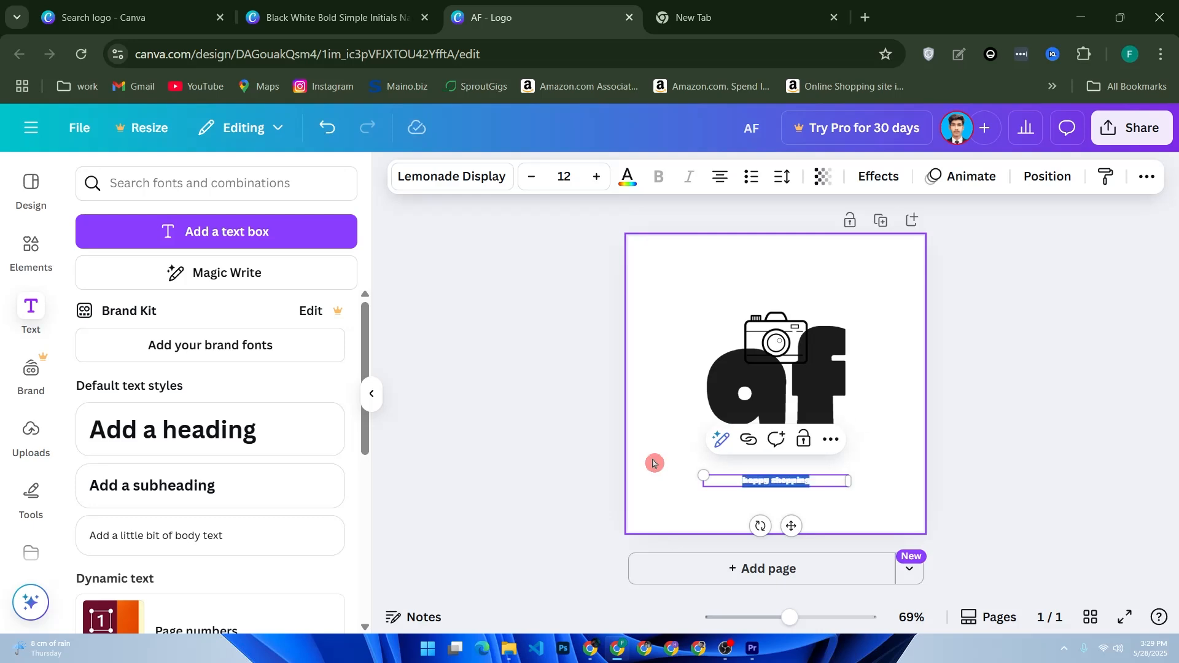
click(430, 177)
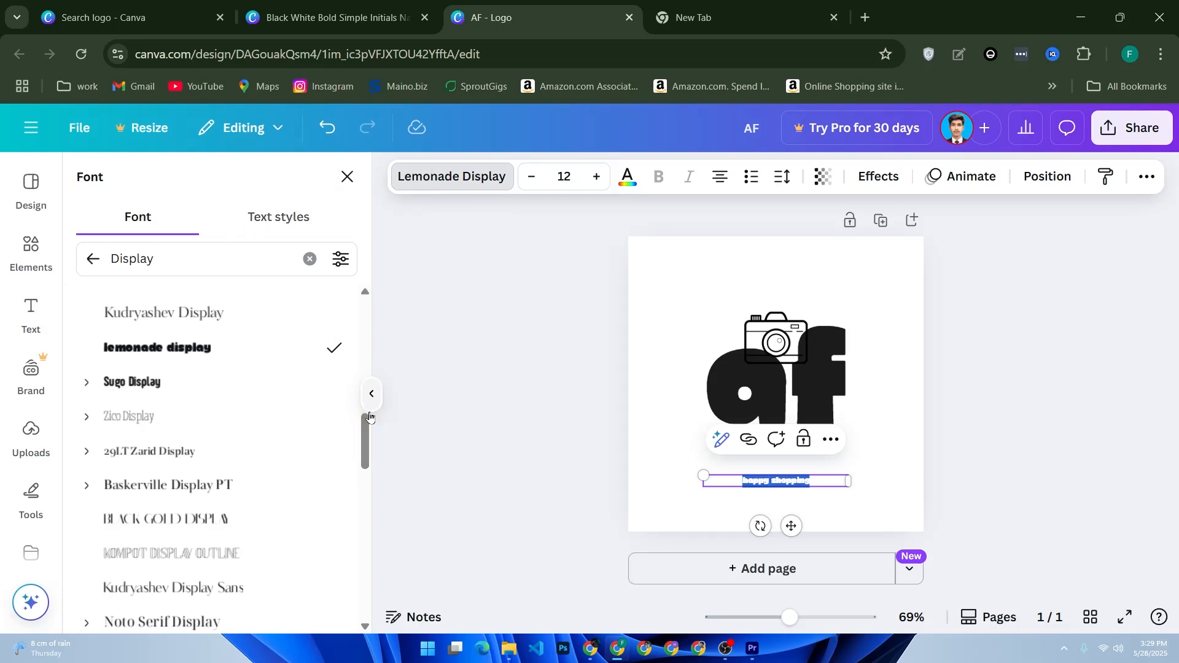
drag(365, 438, 366, 490)
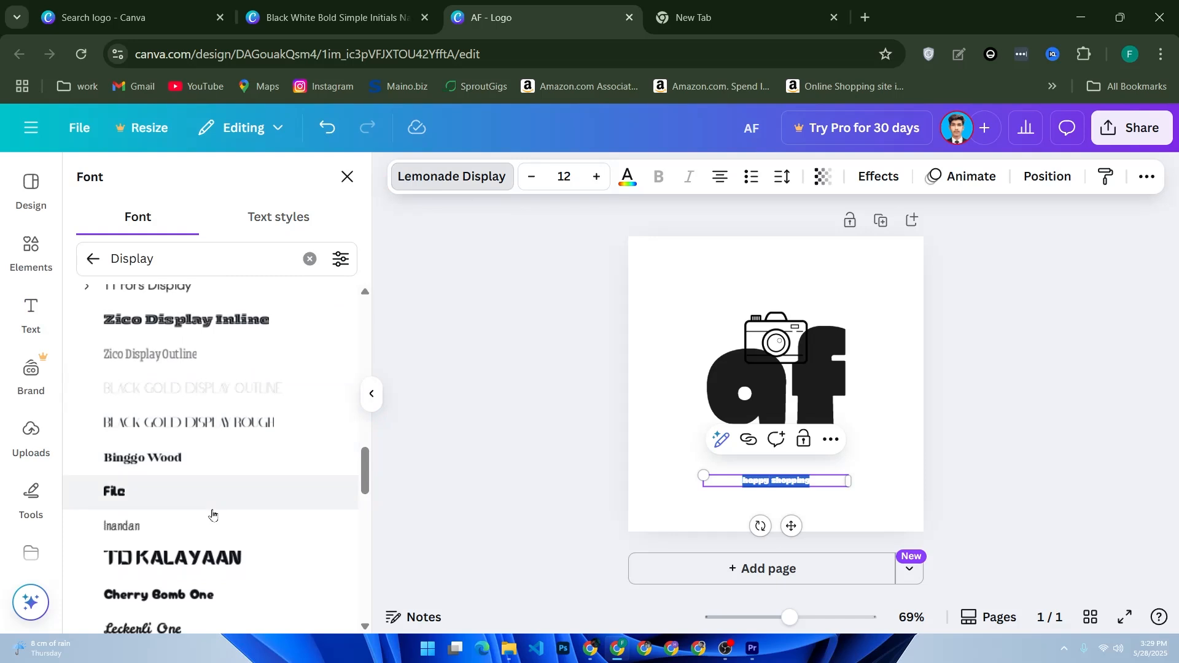
scroll(210, 514, down, 5)
click(167, 374)
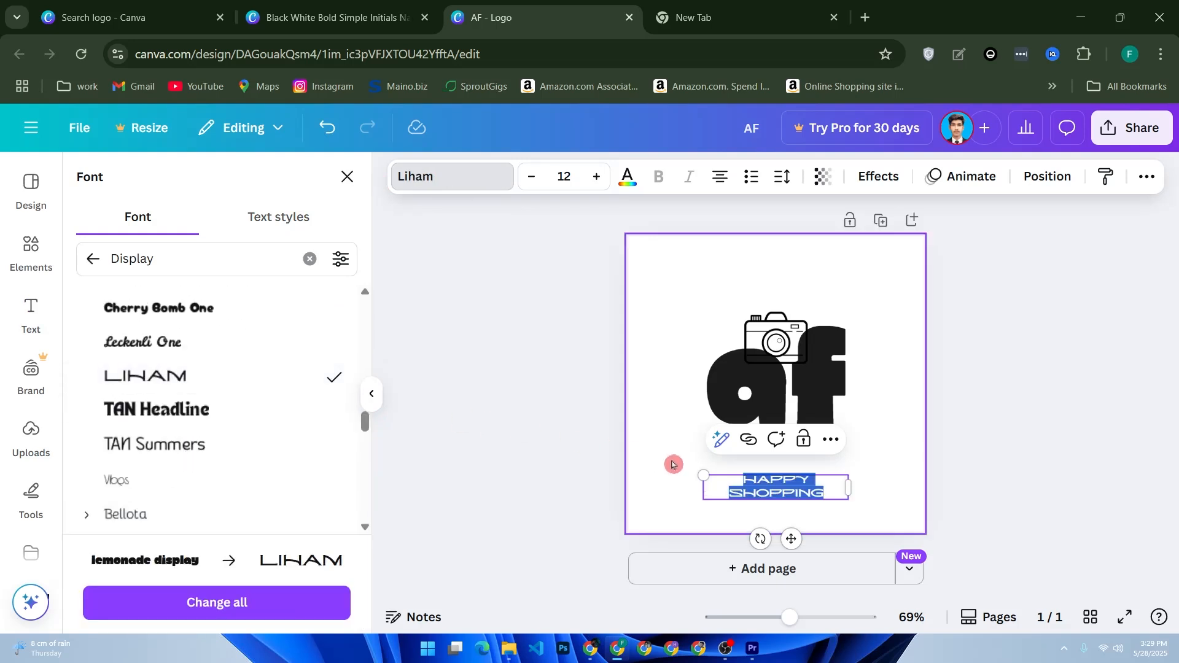
- Widen the "HAPPY SHOPPING" text box so it fits on one line and move it directly beneath the AF initials
drag(847, 488, 897, 495)
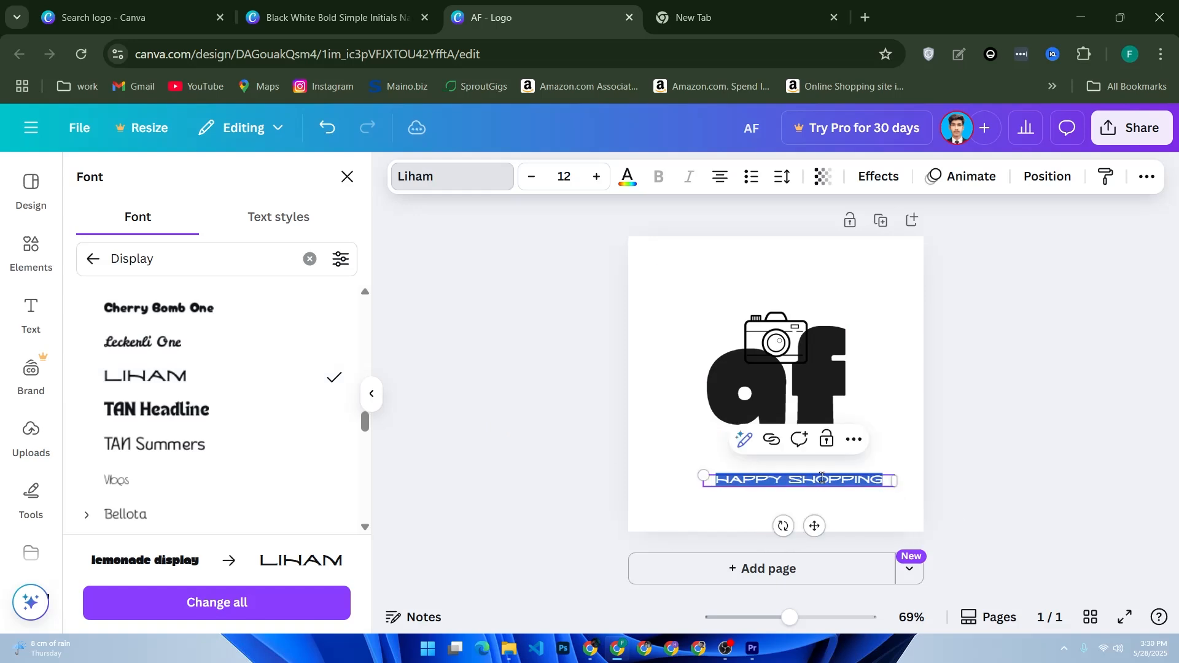
drag(816, 527, 806, 489)
click(561, 413)
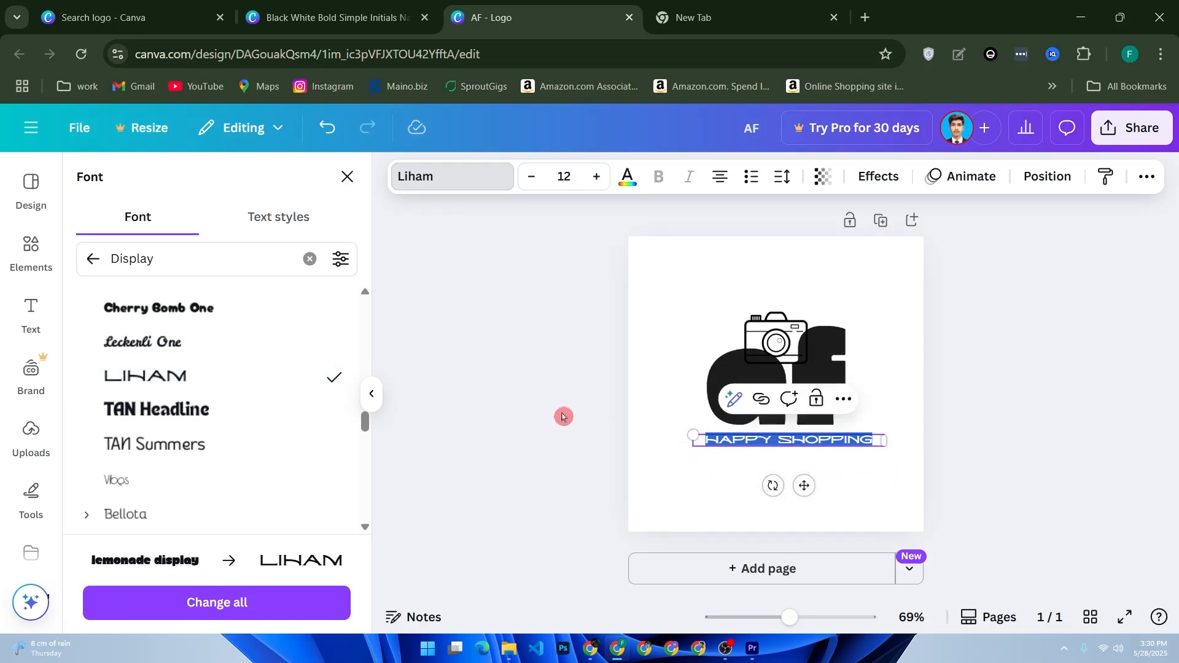
click(1037, 357)
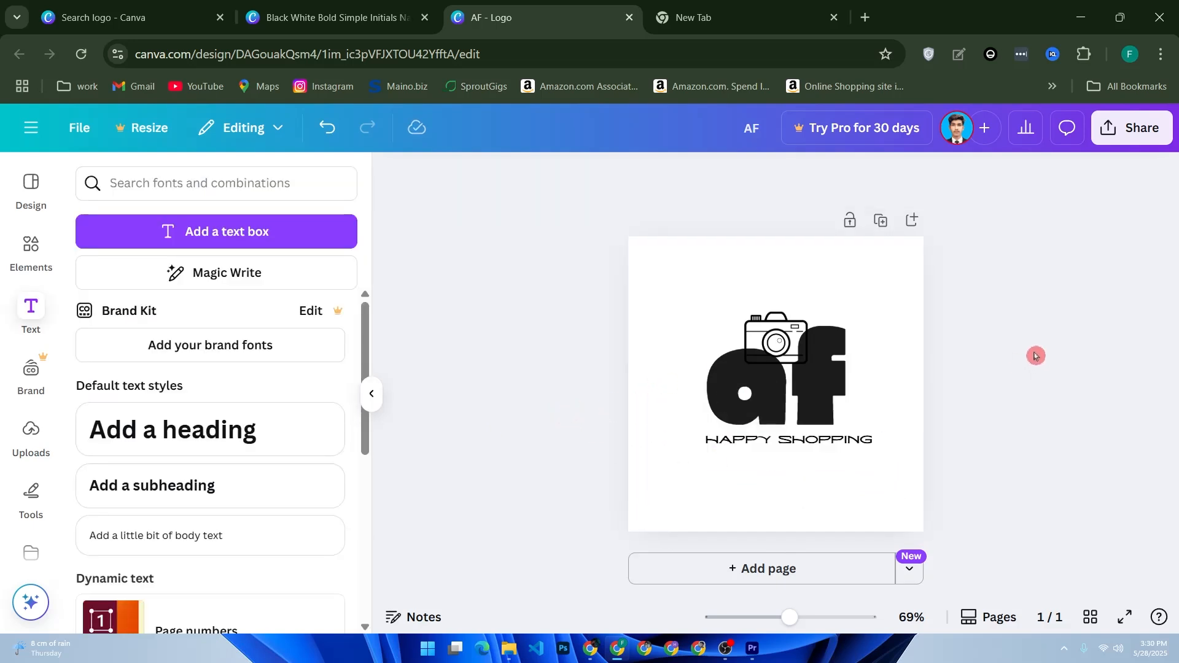